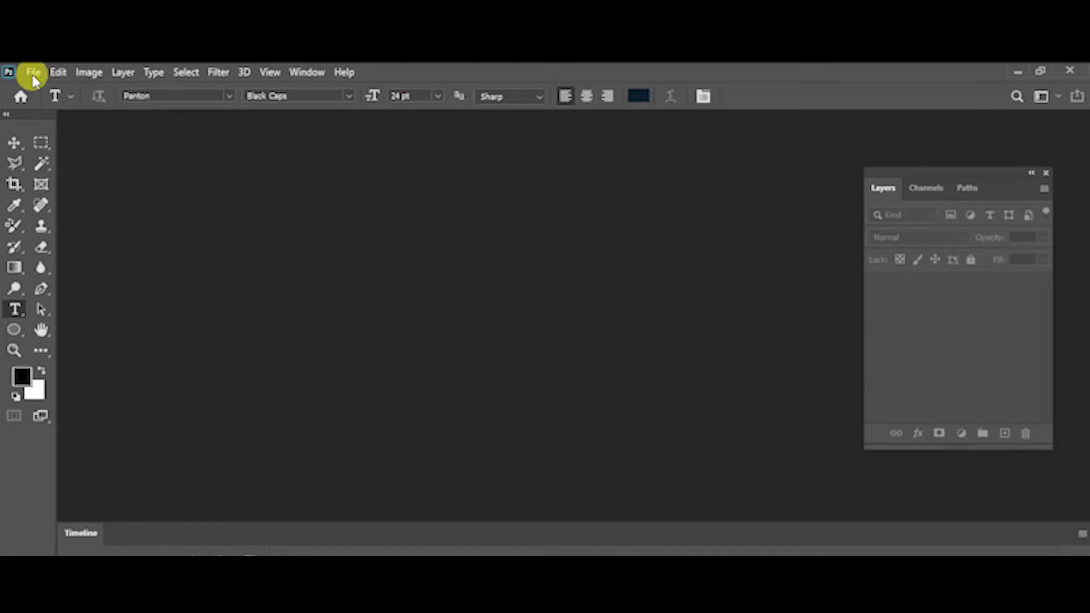
- Create a new 1280 x 720 px document at 300 ppi with a white background, and hide the rulers
left_click(39, 89)
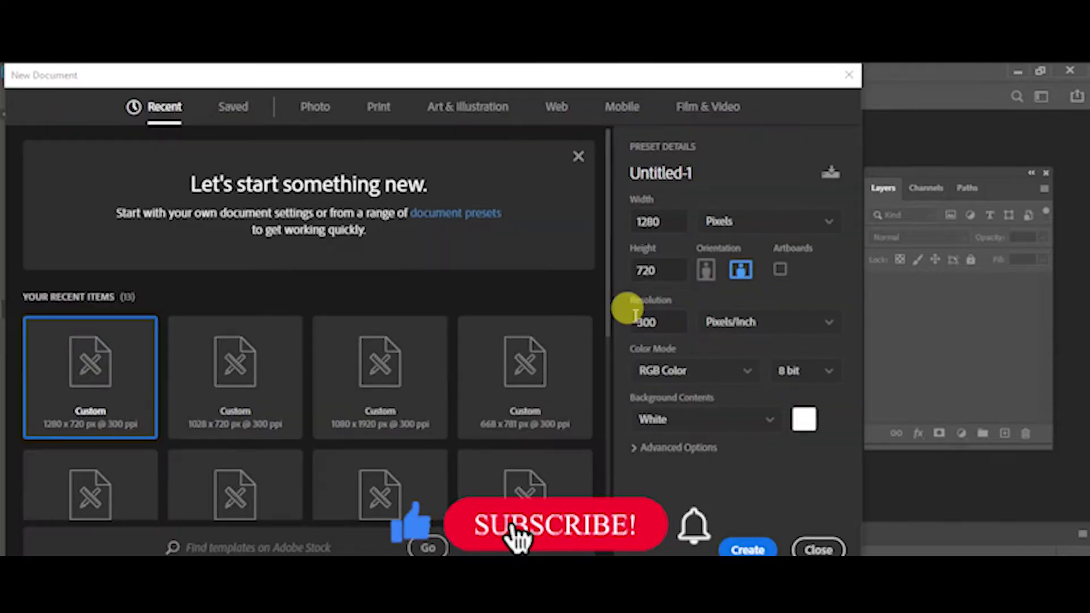
left_click(740, 549)
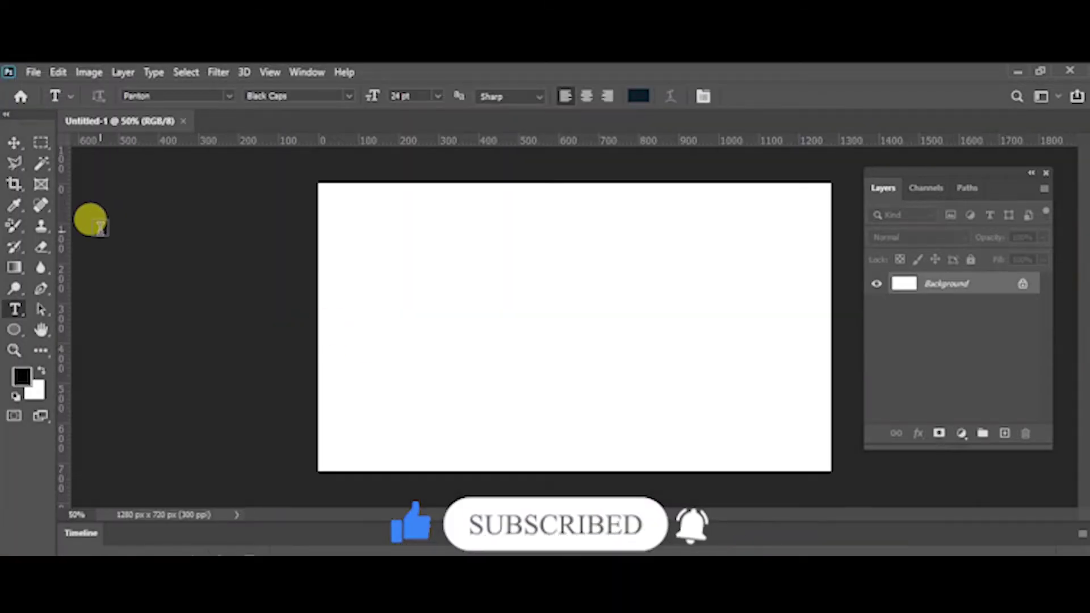
key("ctrl+r")
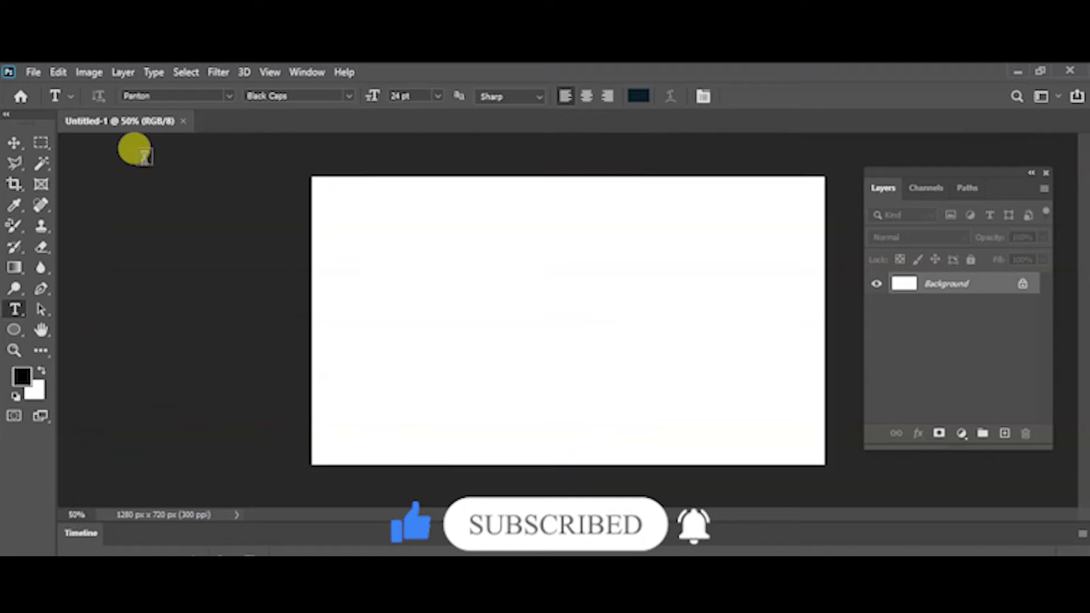
- Activate the Brush tool and add a new empty layer above the background
left_click(14, 223)
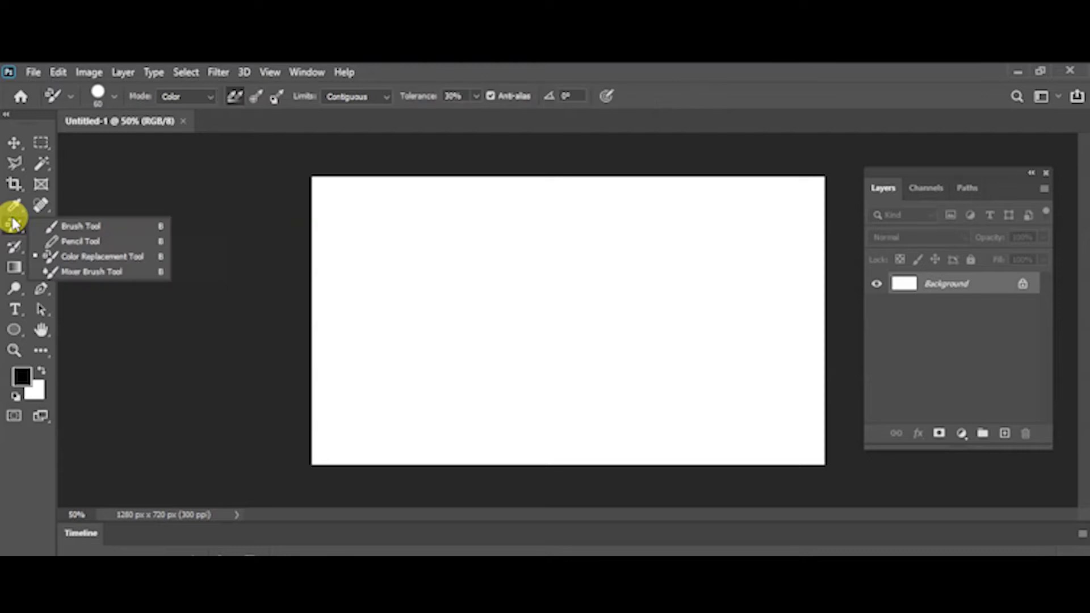
left_click(76, 230)
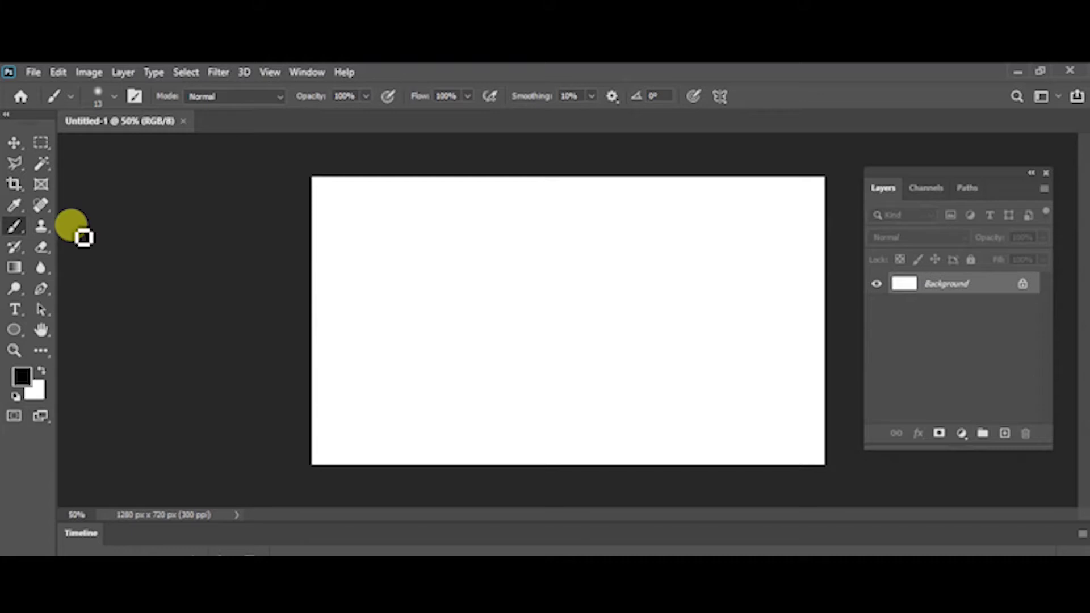
key("g")
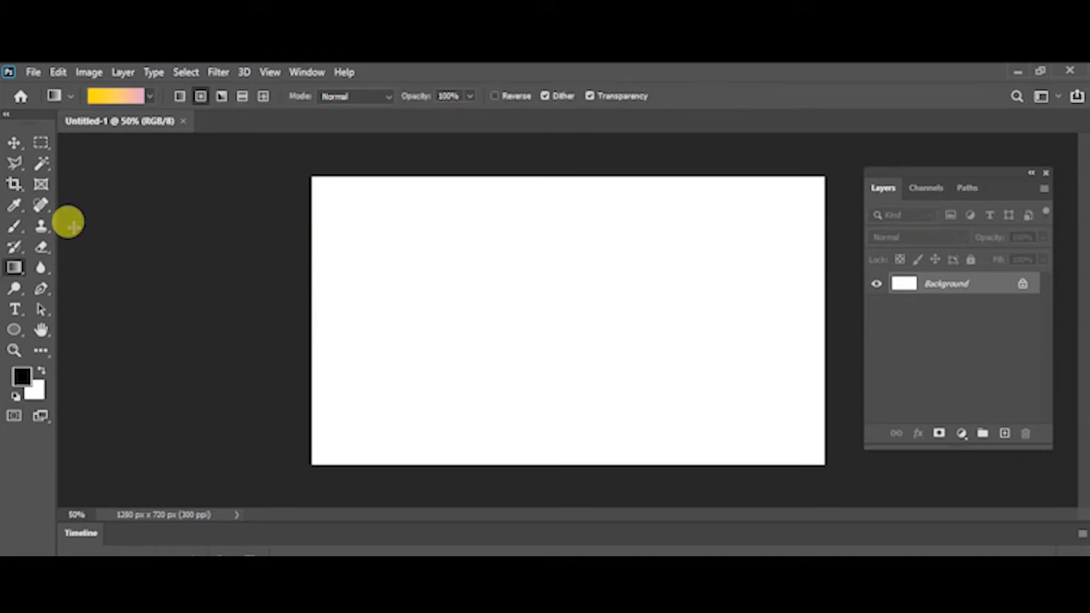
key("b")
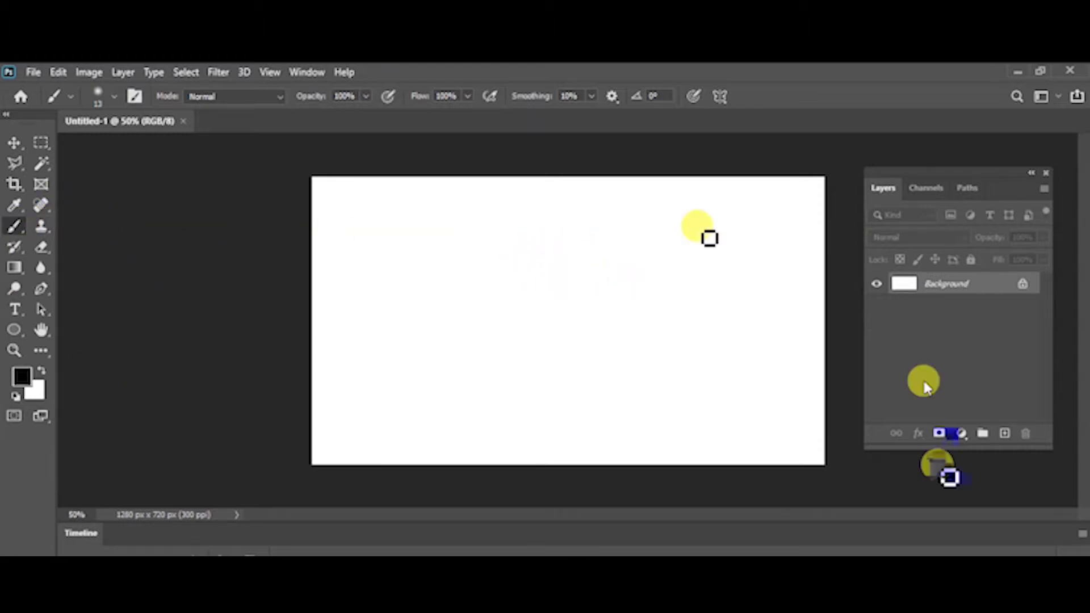
left_click(1004, 433)
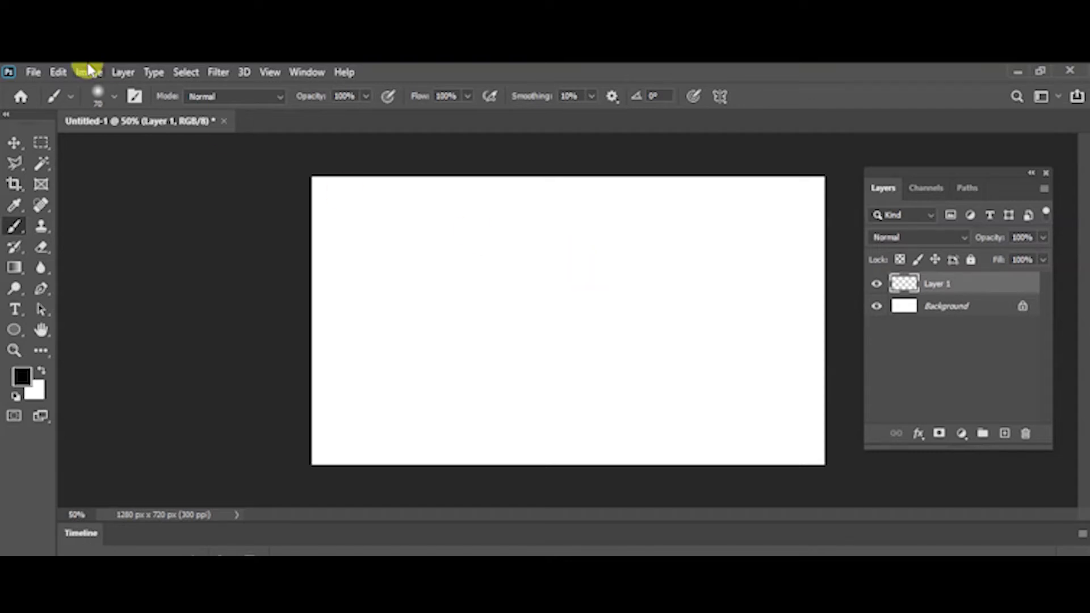
- Try out small and large brush sizes, ending with a size of 94 px
left_click(114, 96)
left_click_drag(126, 150, 185, 149)
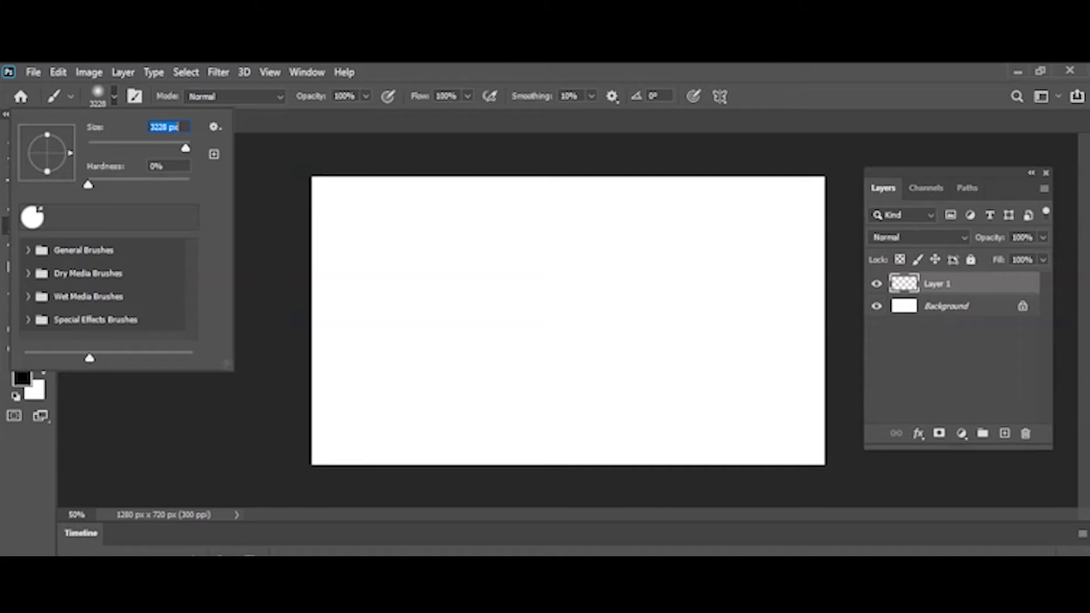
left_click_drag(186, 149, 108, 148)
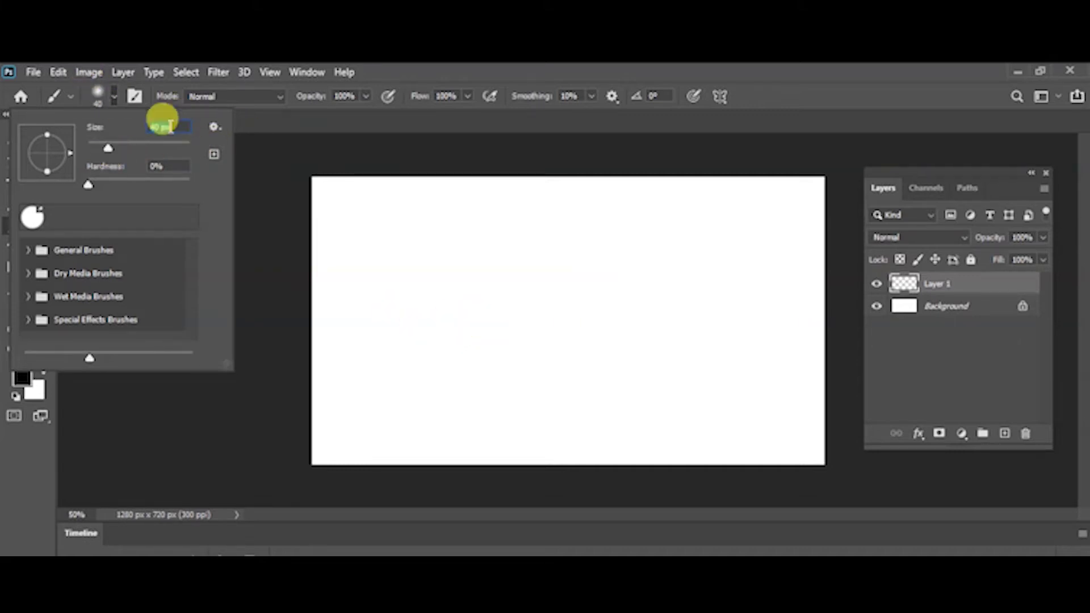
left_click_drag(108, 150, 135, 149)
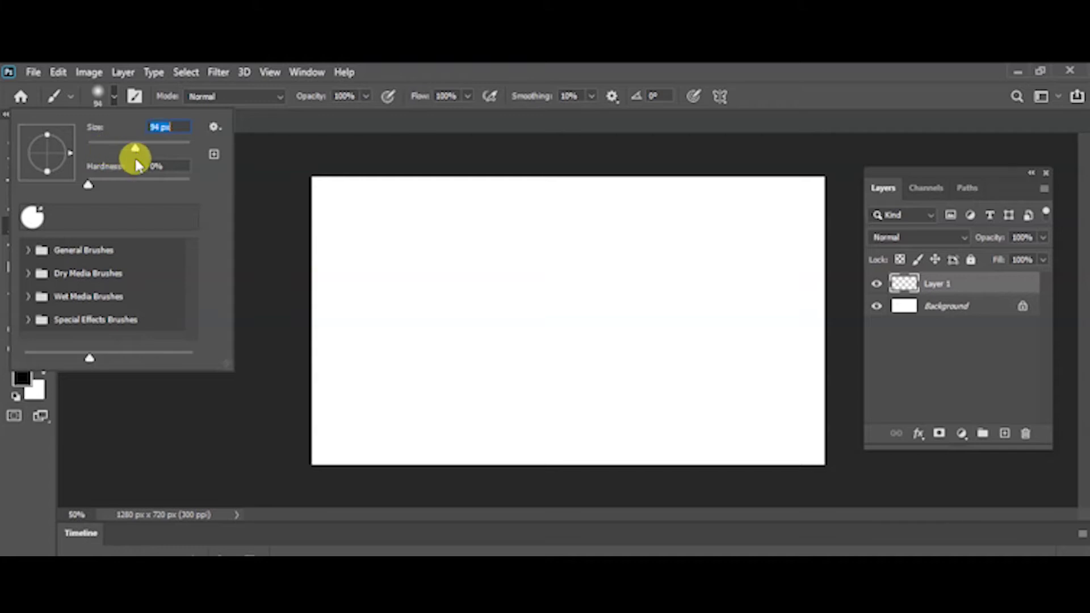
left_click(473, 70)
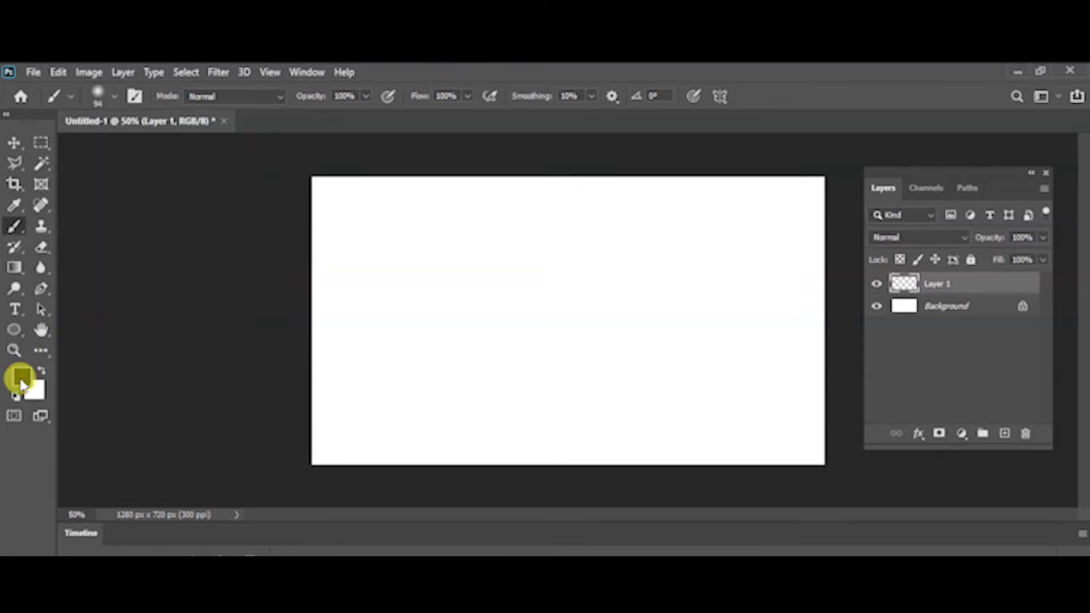
- Set the foreground color to a bright red
left_click(21, 377)
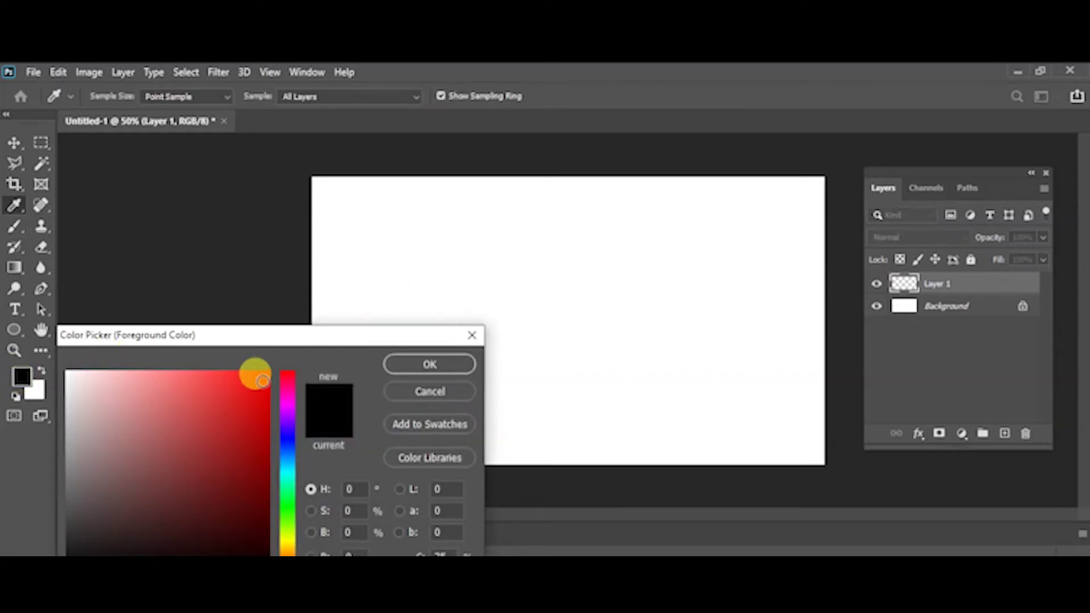
left_click(263, 379)
left_click(447, 369)
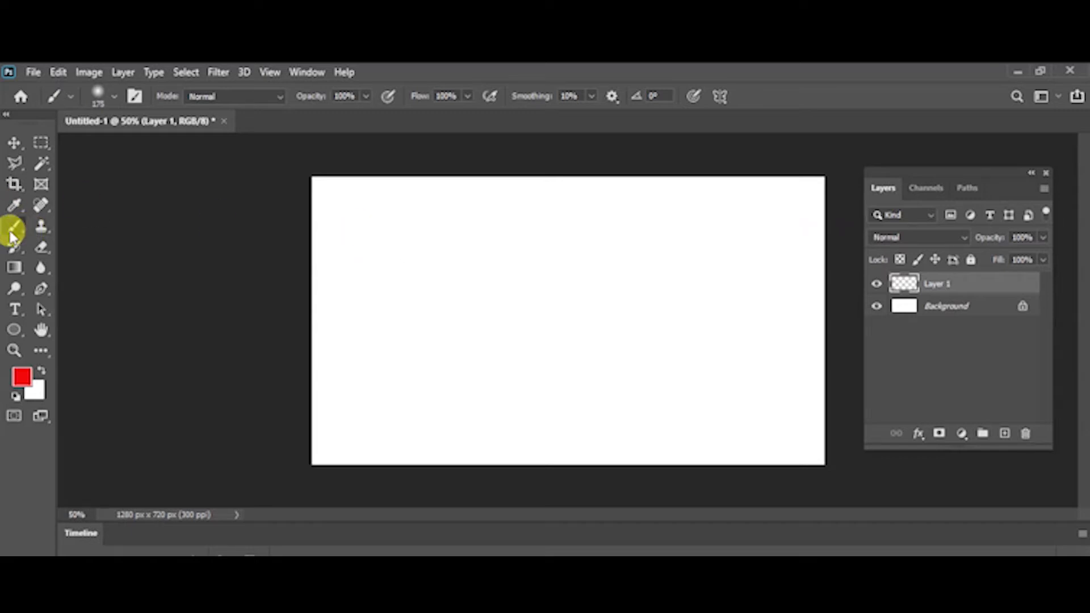
- Set the brush hardness to 100% and paint one hard-edged red dot in the left part of the canvas
left_click(115, 97)
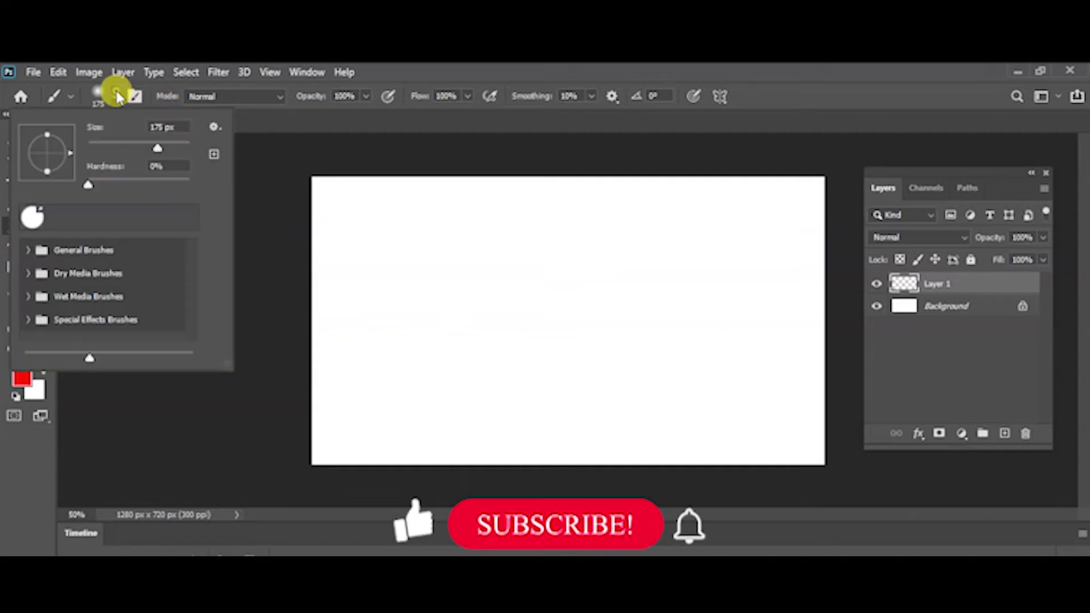
left_click_drag(89, 186, 216, 170)
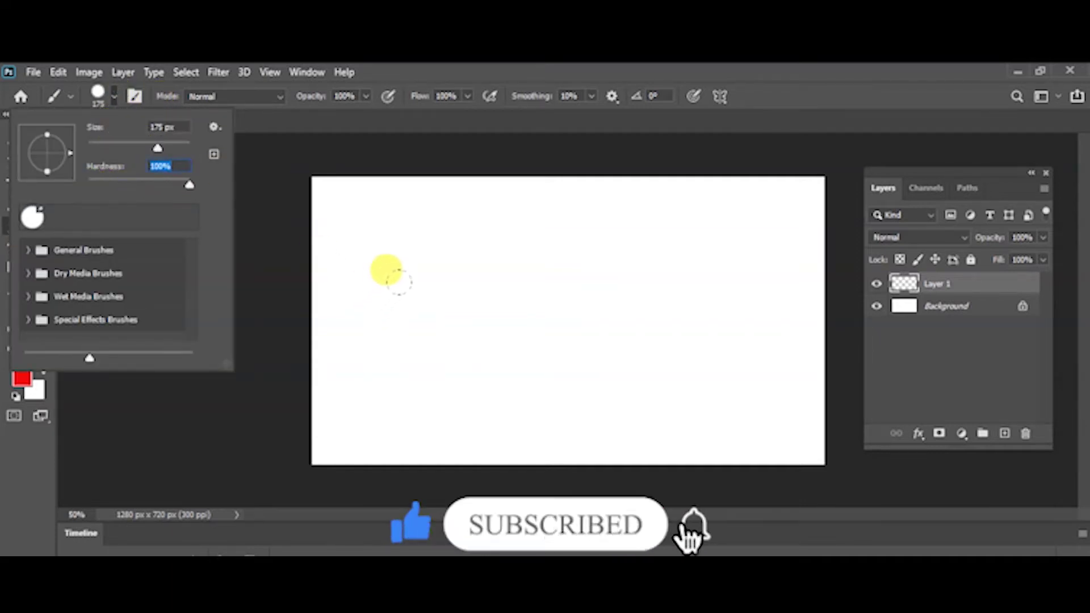
left_click(422, 306)
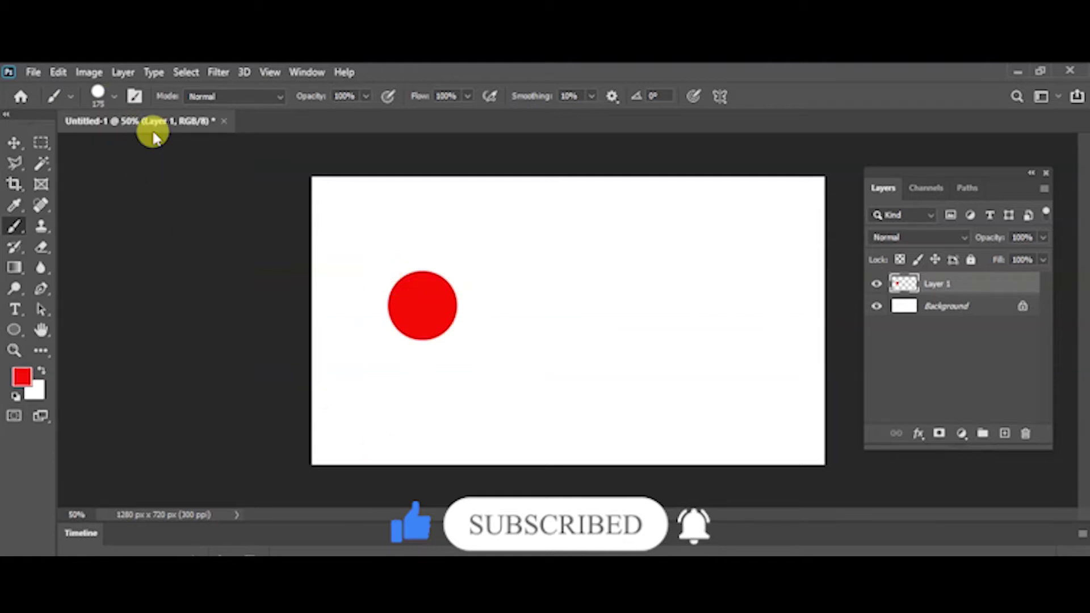
- Set the brush hardness to 0% and paint one soft red dot to the right of the hard-edged dot
left_click(115, 103)
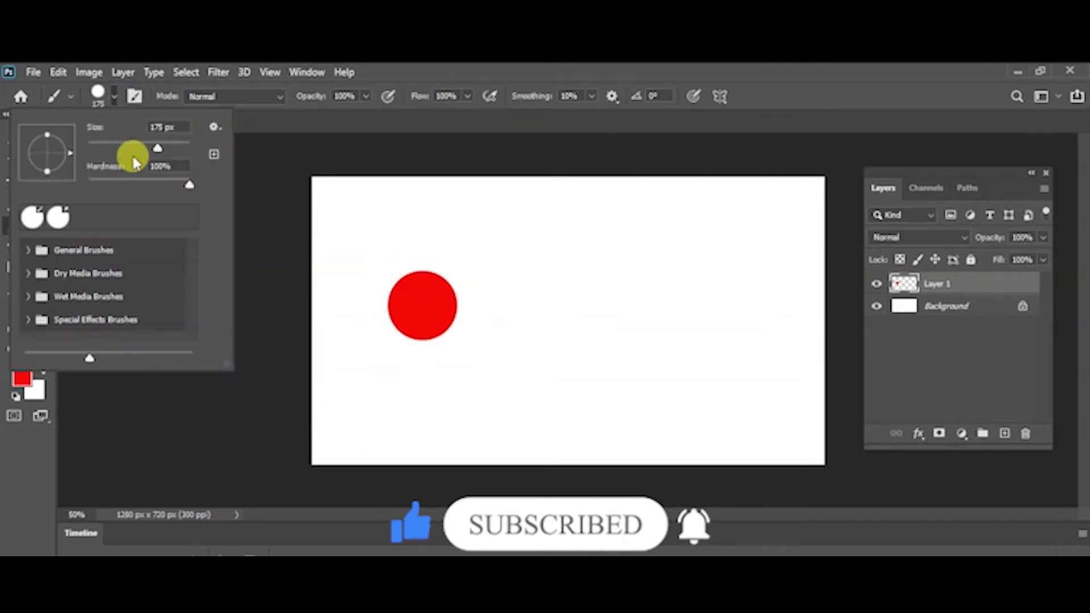
left_click_drag(190, 187, 73, 196)
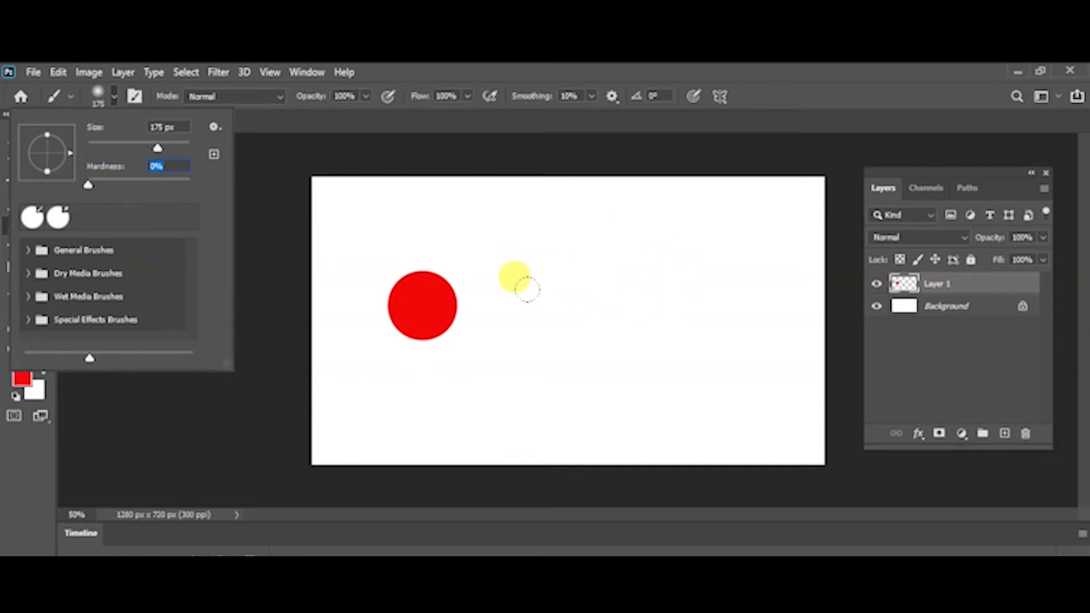
left_click(546, 307)
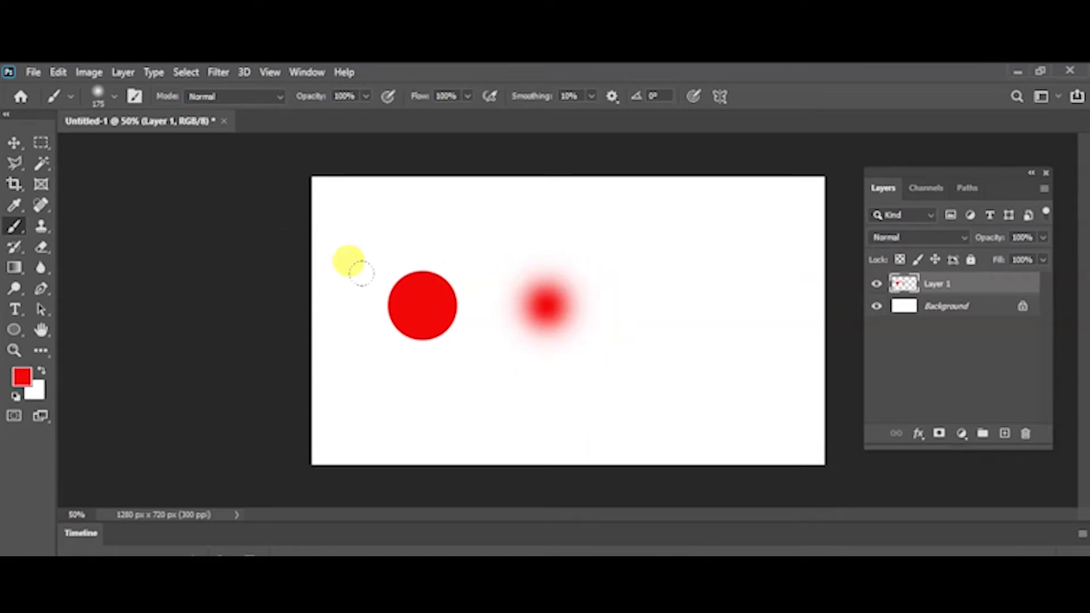
- Rotate the brush tip to -149° and flatten it into a narrow ellipse, testing it with a stroke above the soft dot that is undone
left_click(112, 96)
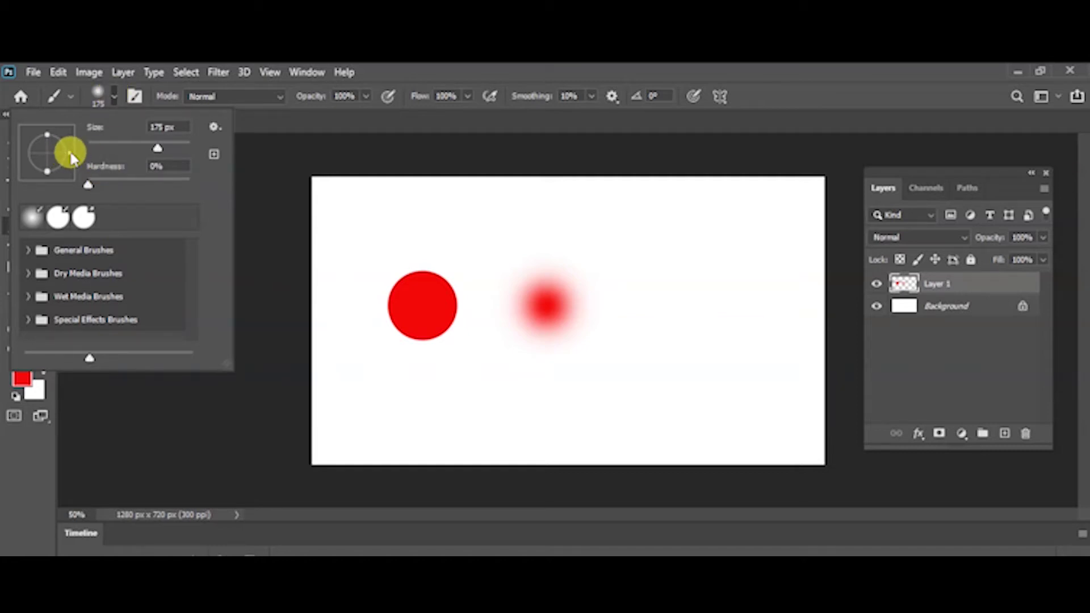
mouse_move(70, 153)
left_mouse_down()
mouse_move(29, 175)
mouse_move(27, 163)
left_mouse_up()
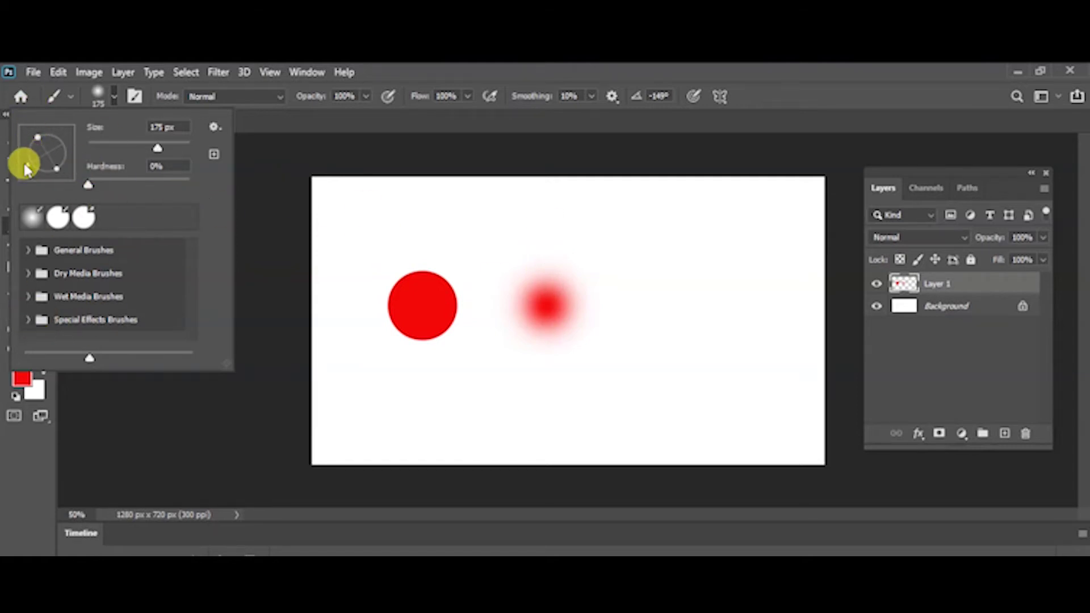
left_click_drag(38, 141, 41, 146)
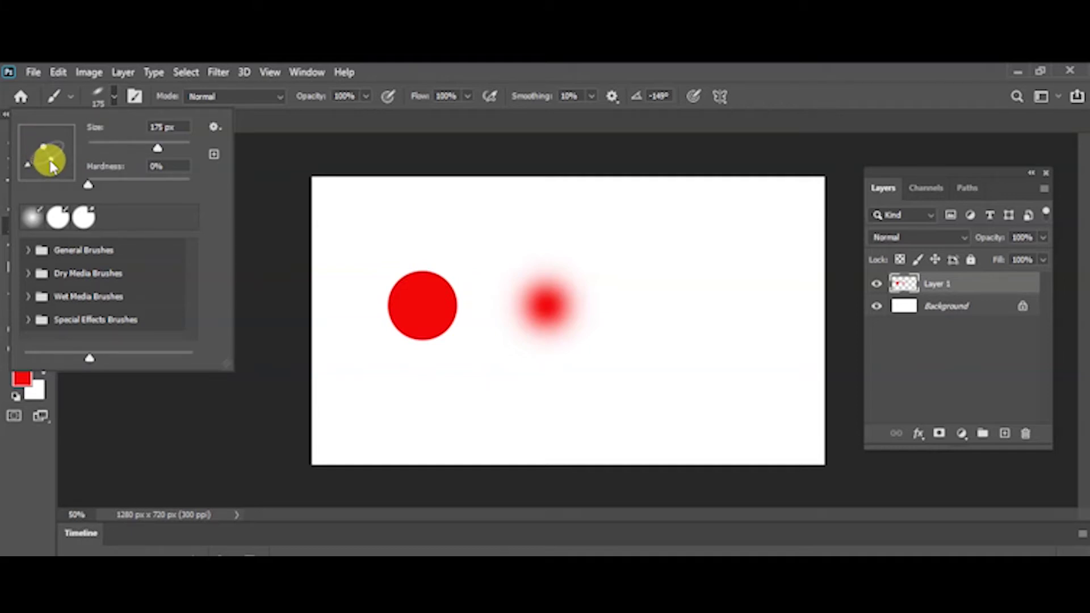
mouse_move(515, 205)
left_mouse_down()
mouse_move(573, 217)
mouse_move(616, 281)
left_mouse_up()
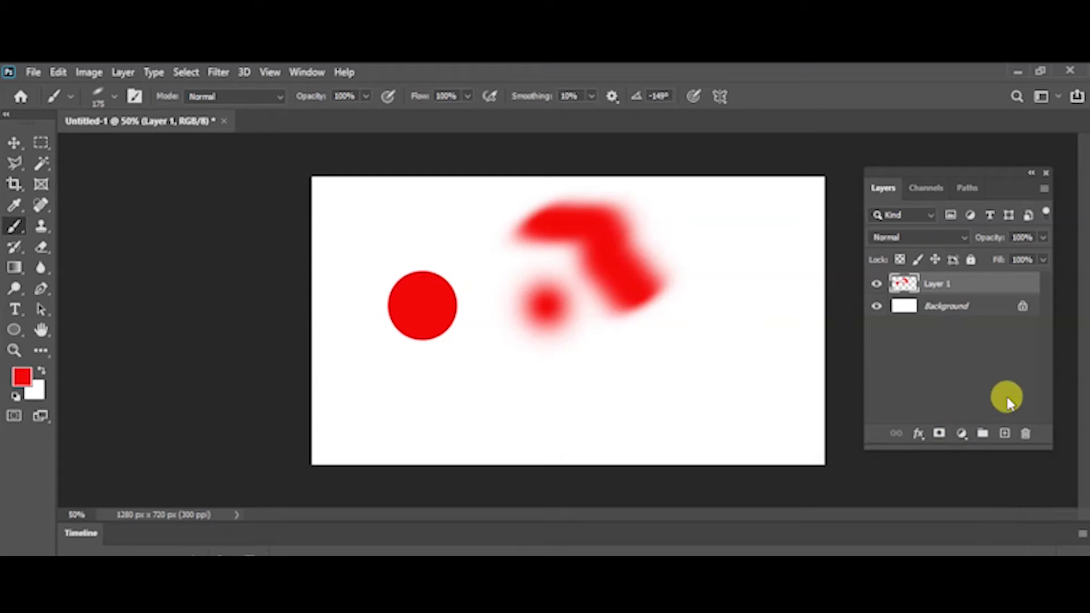
key("ctrl+z")
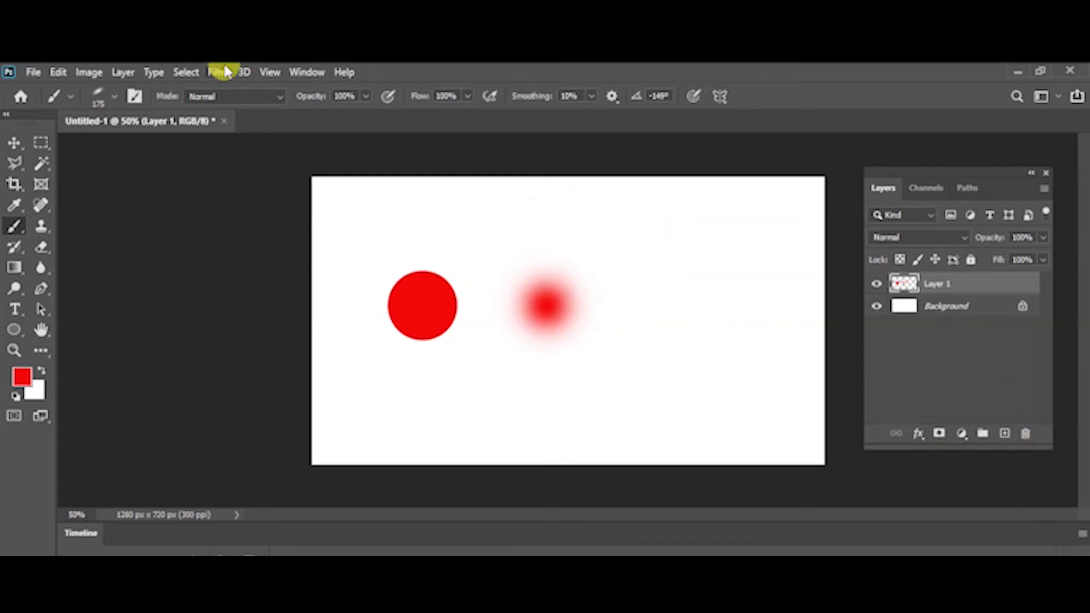
- Browse the brush presets in the Special Effects Brushes group
left_click(116, 97)
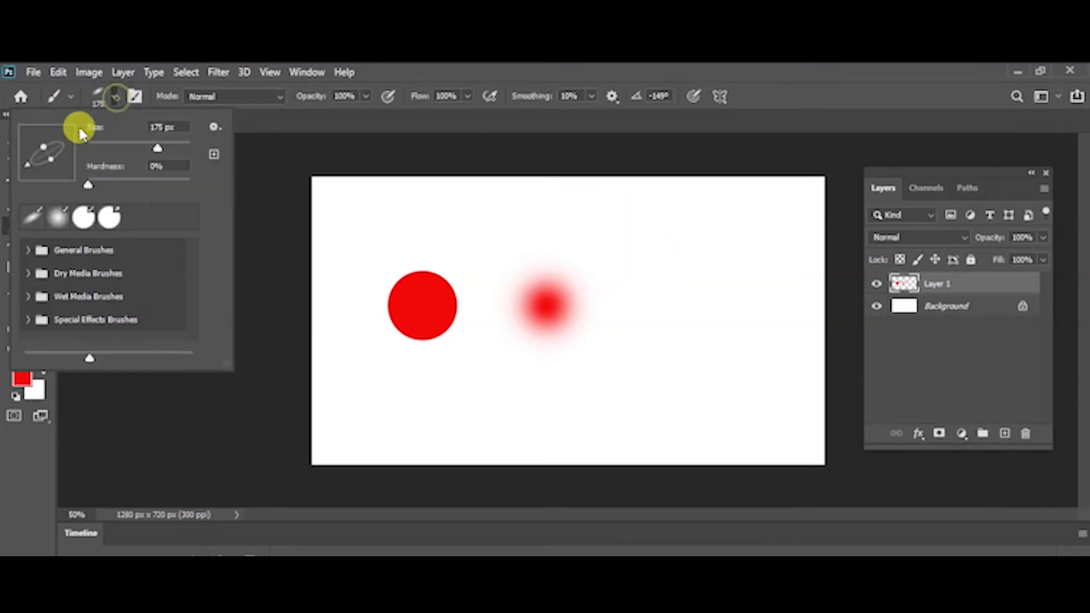
left_click(22, 299)
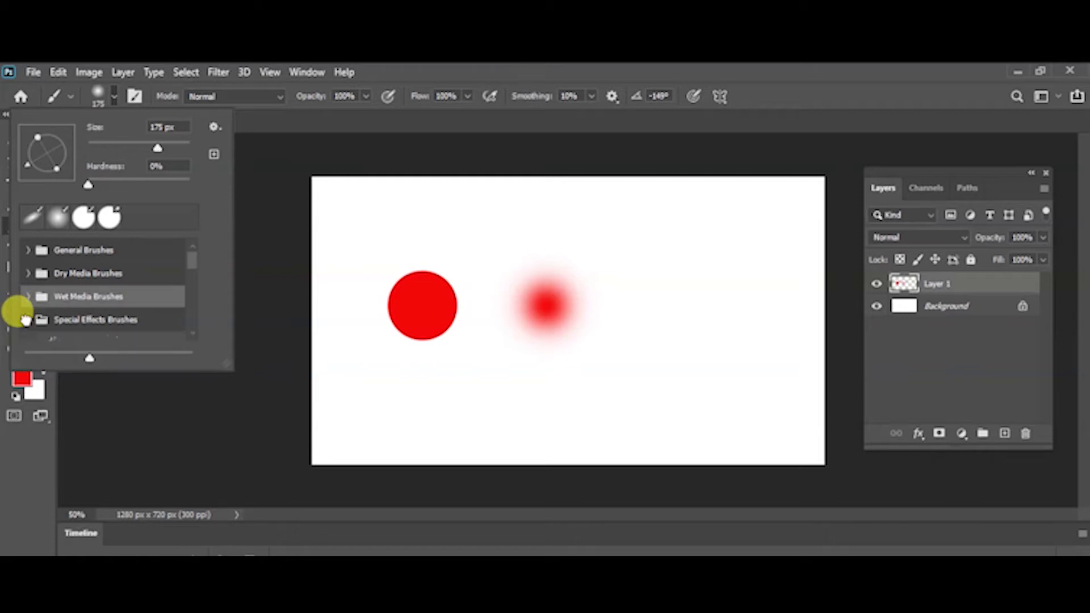
scroll(193, 278, "down", 2)
scroll(193, 278, "down", 8)
scroll(193, 315, "down", 3)
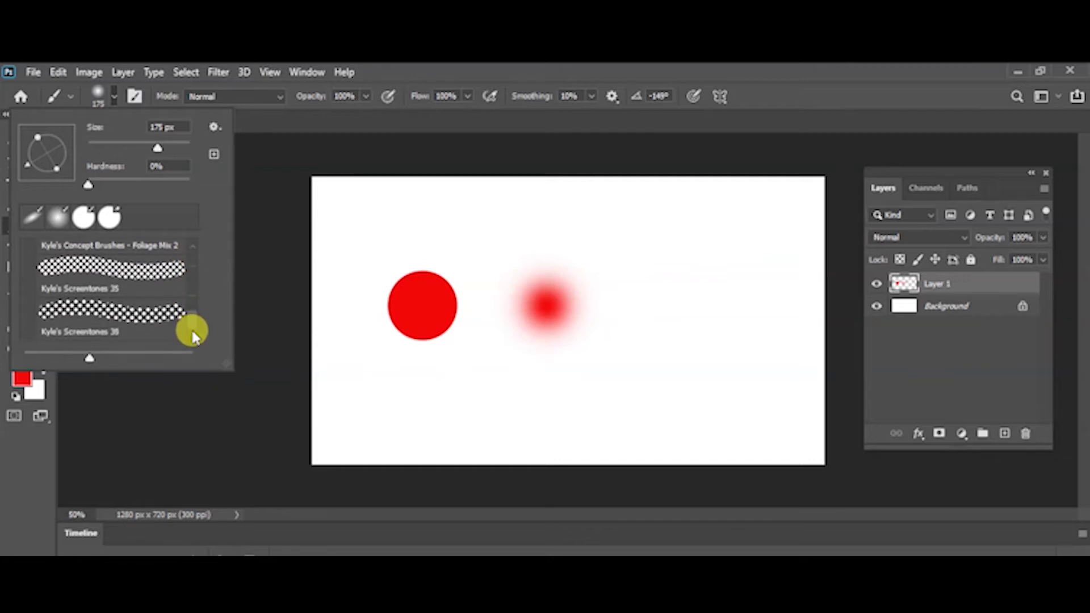
scroll(193, 329, "up", 10)
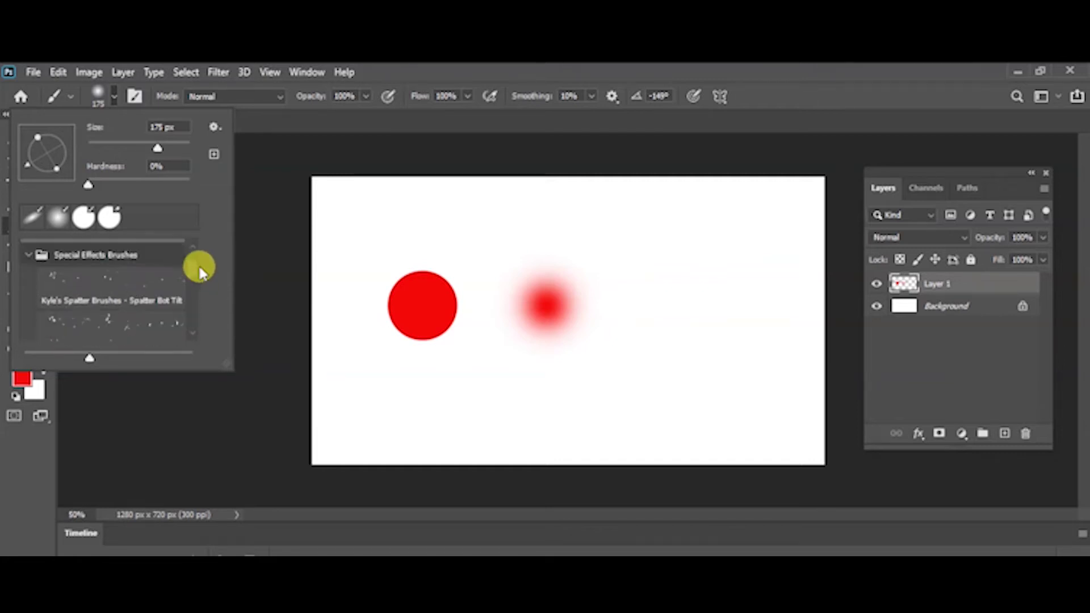
scroll(201, 272, "up", 3)
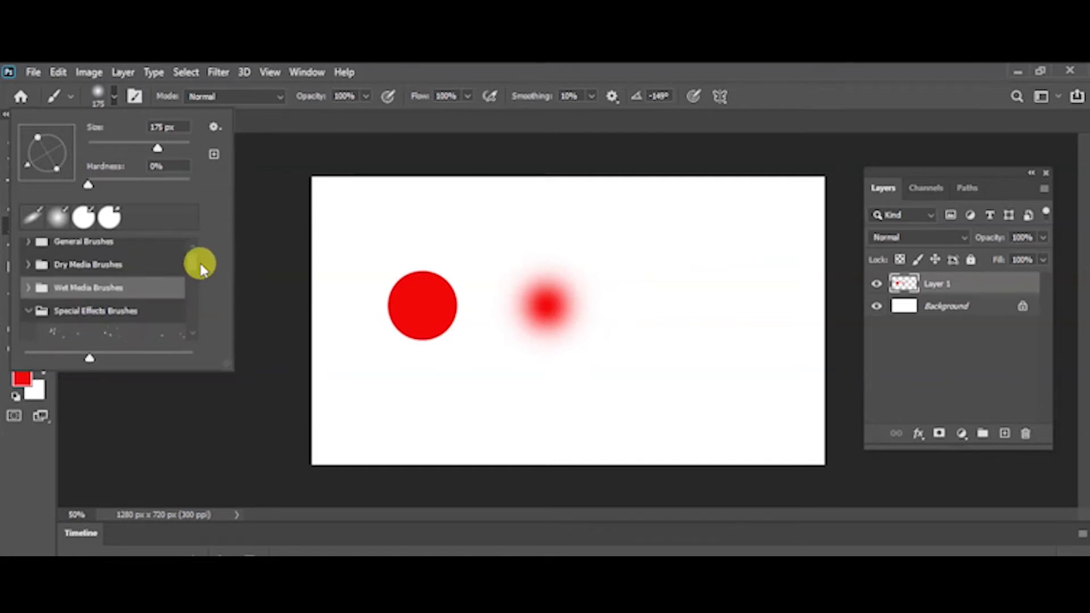
- Browse the brush presets in the Dry Media Brushes group
left_click(33, 266)
left_click(29, 269)
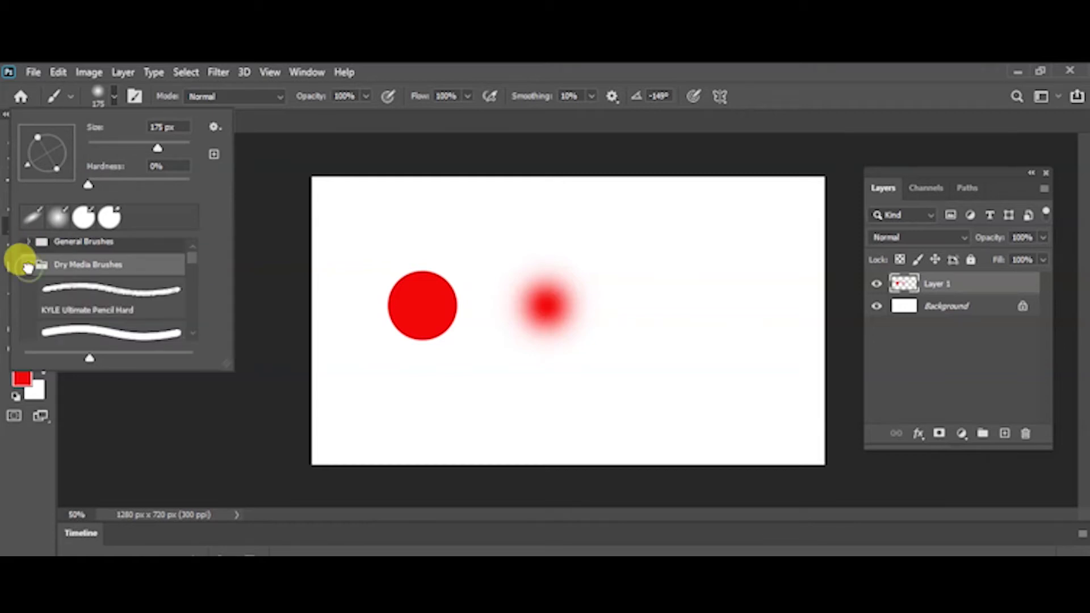
scroll(193, 267, "down", 5)
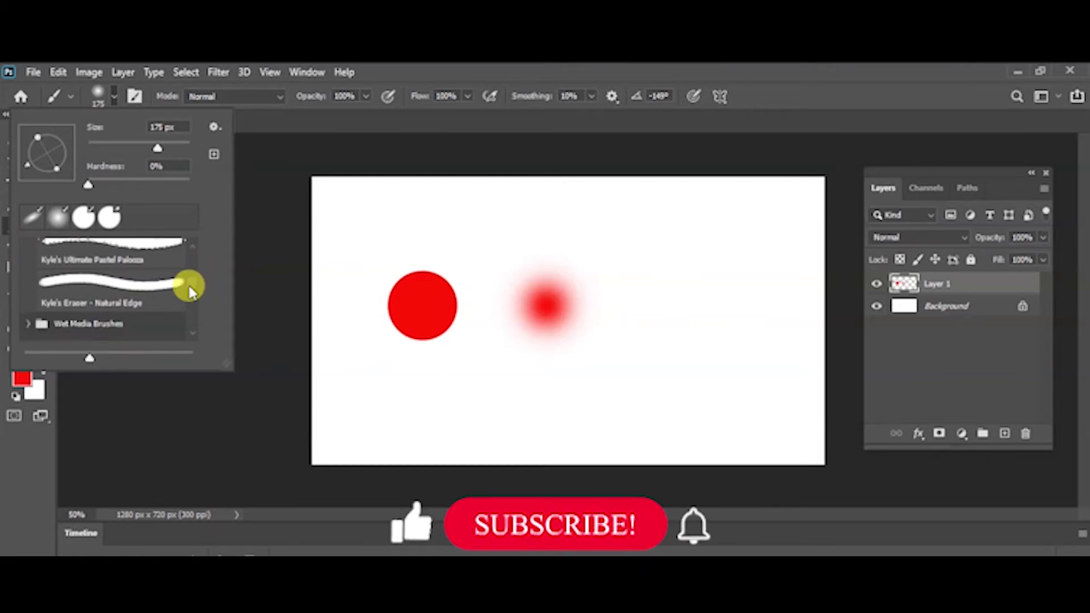
scroll(189, 284, "up", 2)
scroll(189, 284, "down", 6)
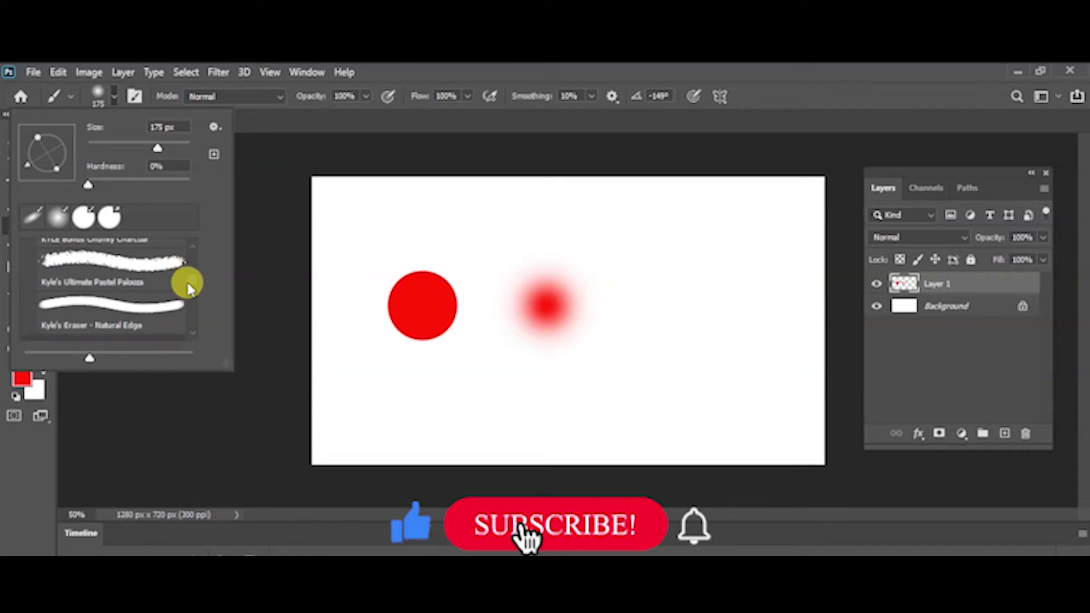
scroll(185, 319, "down", 2)
scroll(183, 285, "up", 10)
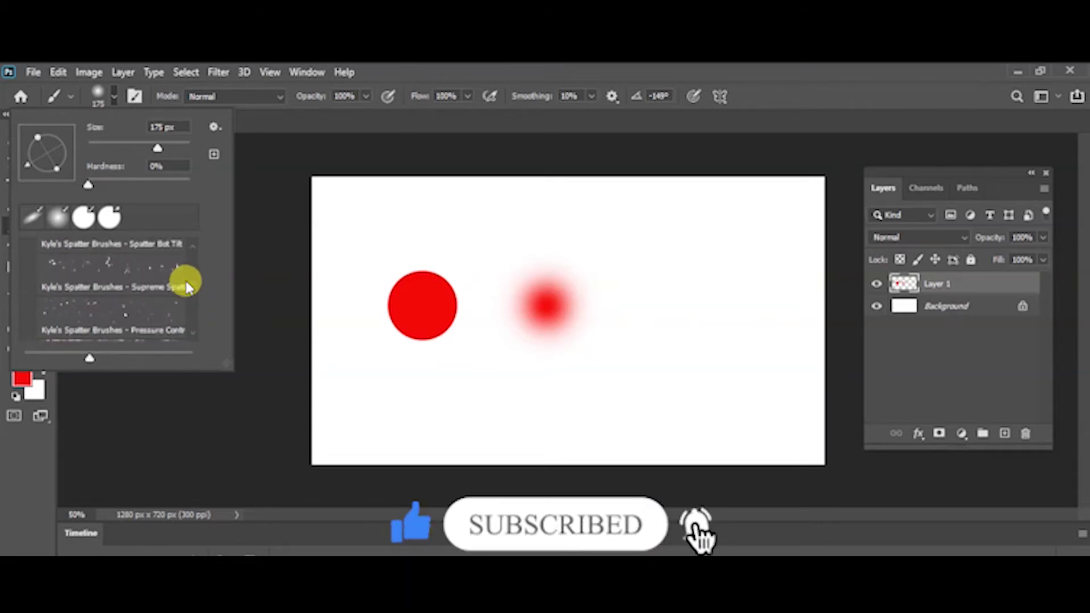
- Hide and reshow the stroke previews in the brush preset list, and add brush tip thumbnails to the list
left_click(215, 127)
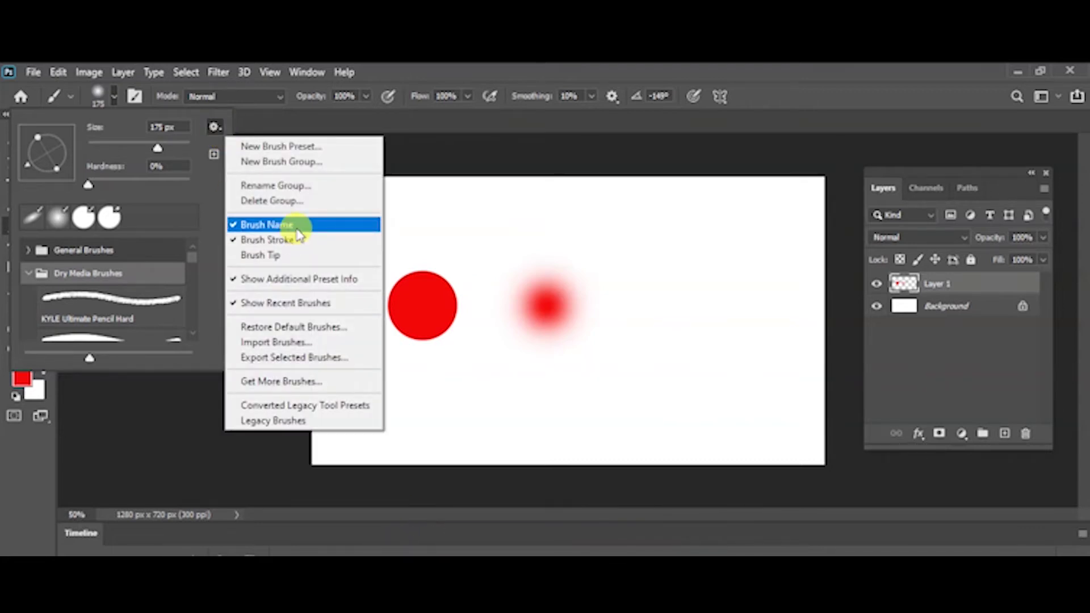
left_click(252, 241)
left_click(213, 126)
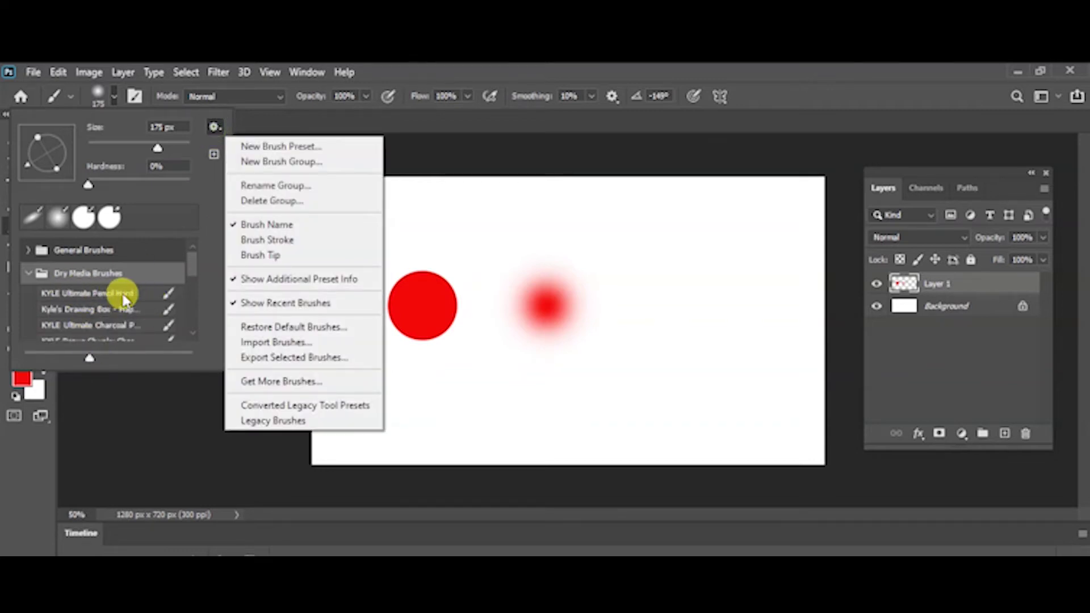
left_click(247, 244)
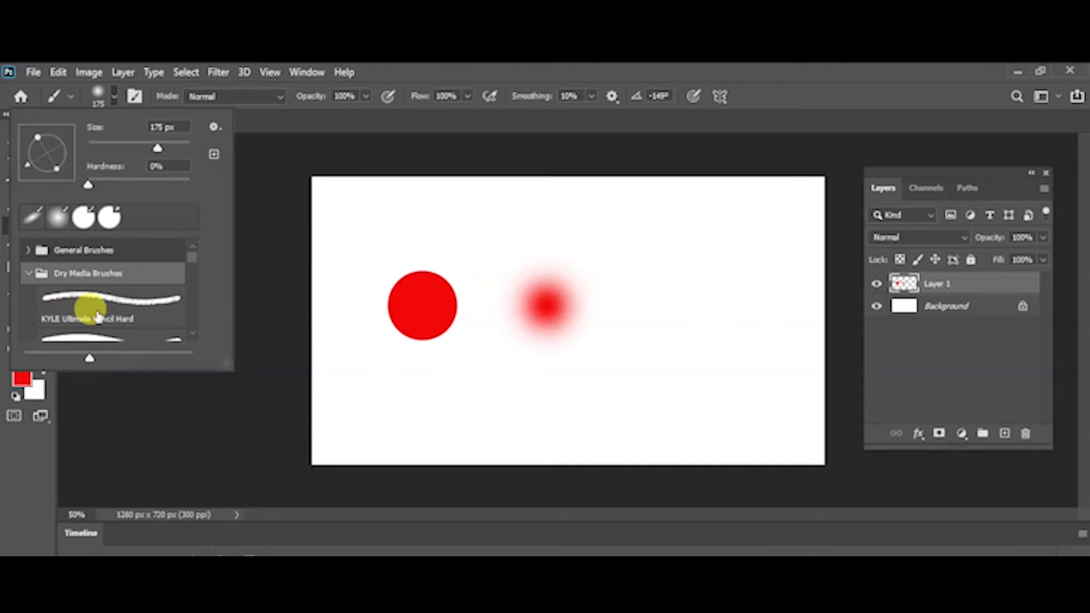
left_click(215, 127)
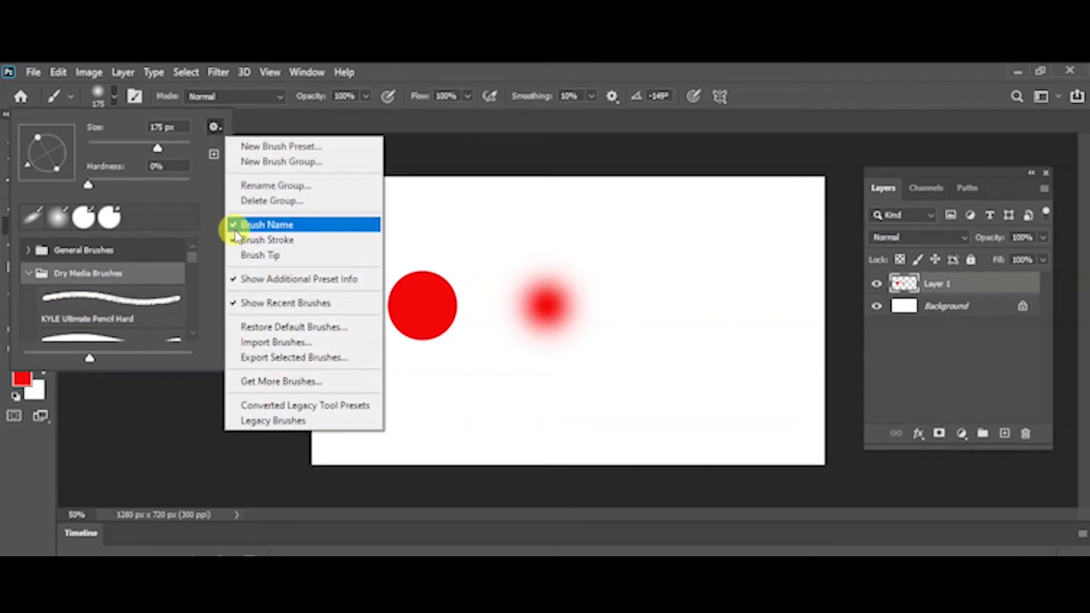
left_click(243, 255)
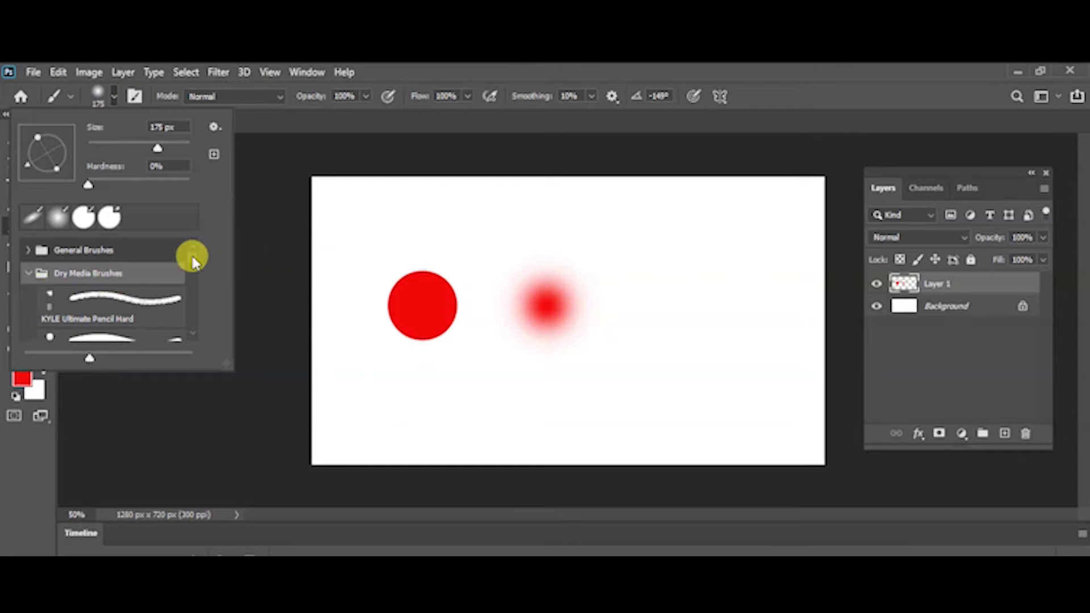
- Choose the all-purpose blending preset from Kyle's Concept Brushes and smear the two red dots across the canvas
scroll(194, 267, "down", 3)
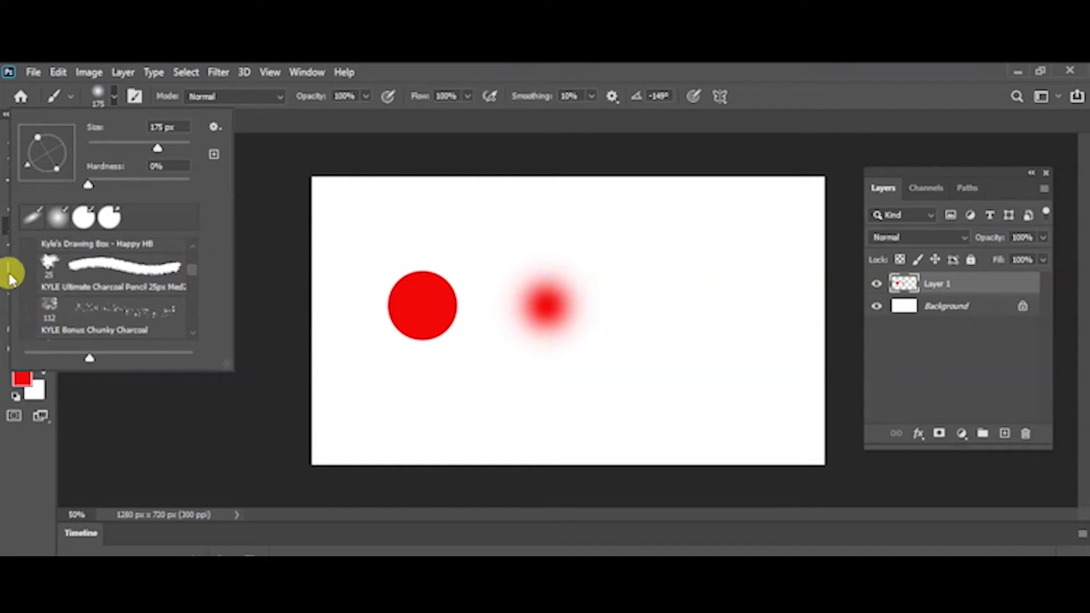
scroll(192, 272, "down", 8)
scroll(192, 290, "down", 8)
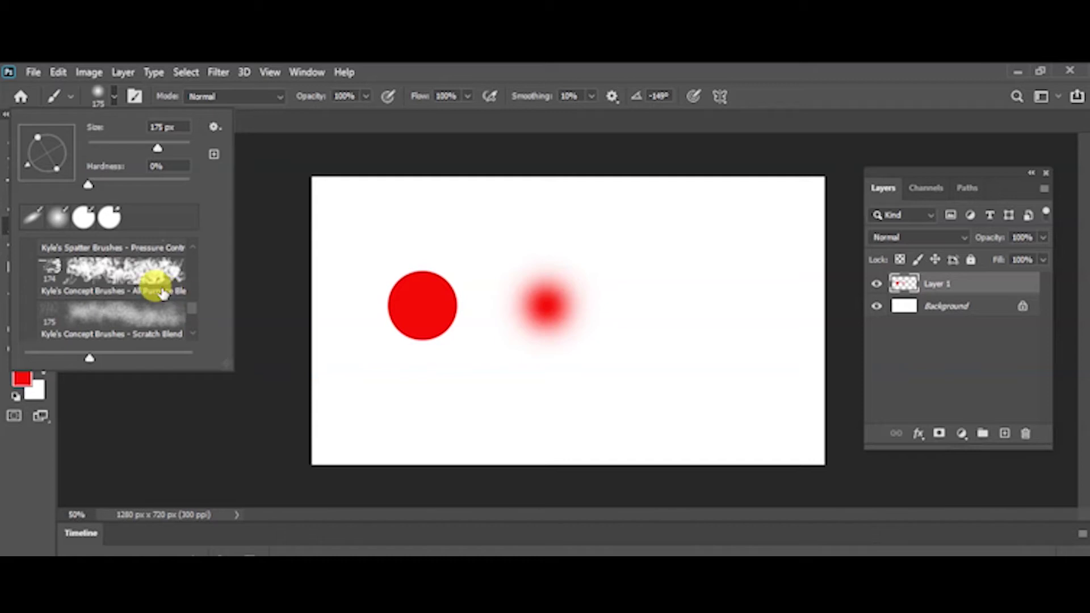
left_click(169, 296)
left_click(397, 448)
mouse_move(404, 300)
left_mouse_down()
mouse_move(463, 289)
mouse_move(507, 298)
mouse_move(722, 195)
left_mouse_up()
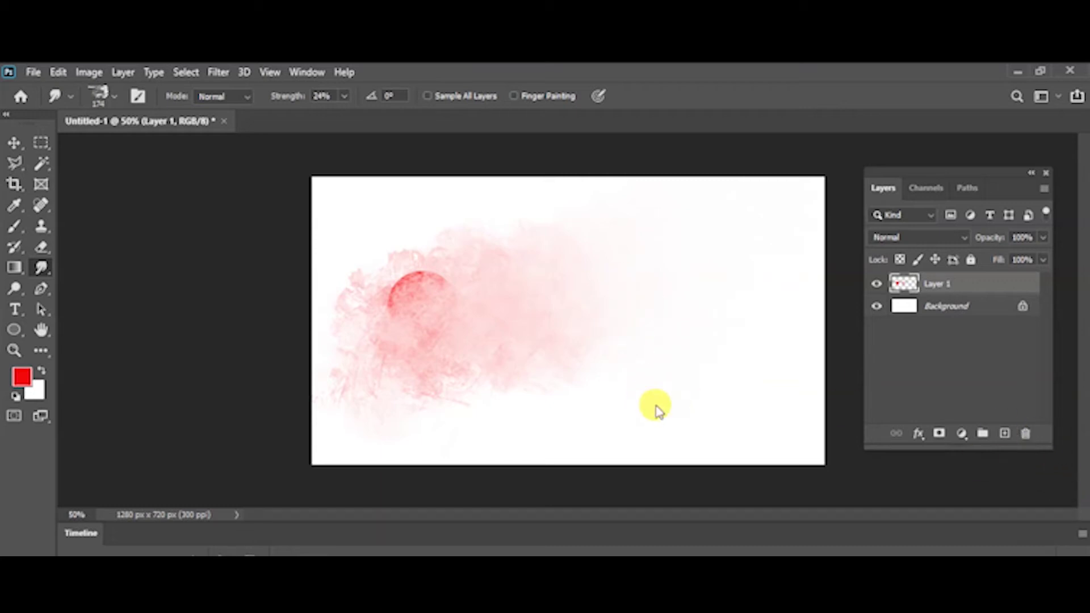
- Return to the Brush tool with a hard round 175 px tip and paint a red dot and a thick wavy stroke
left_click(108, 99)
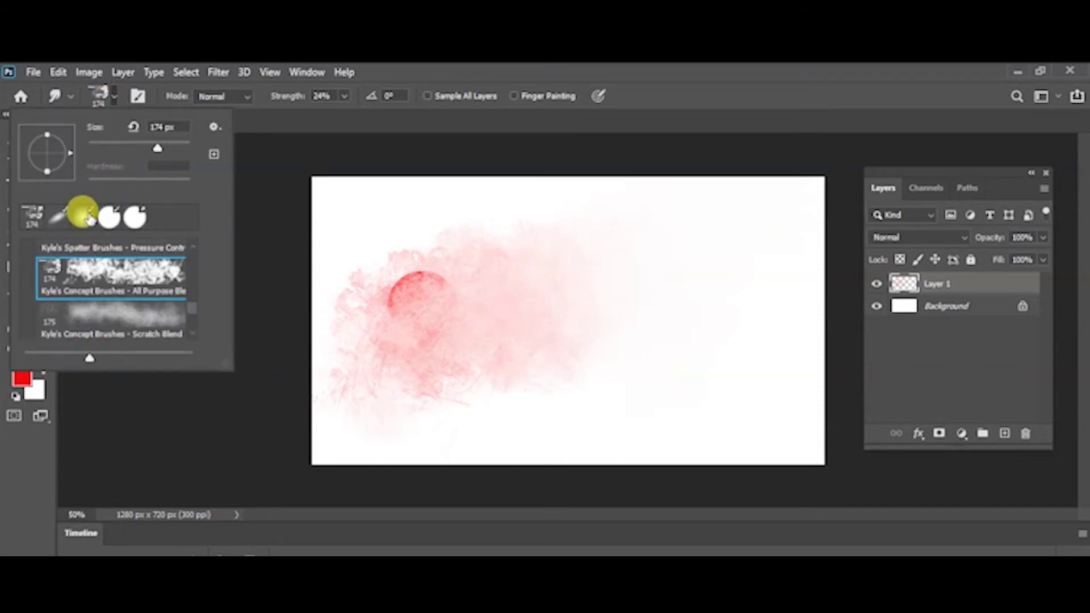
key("b")
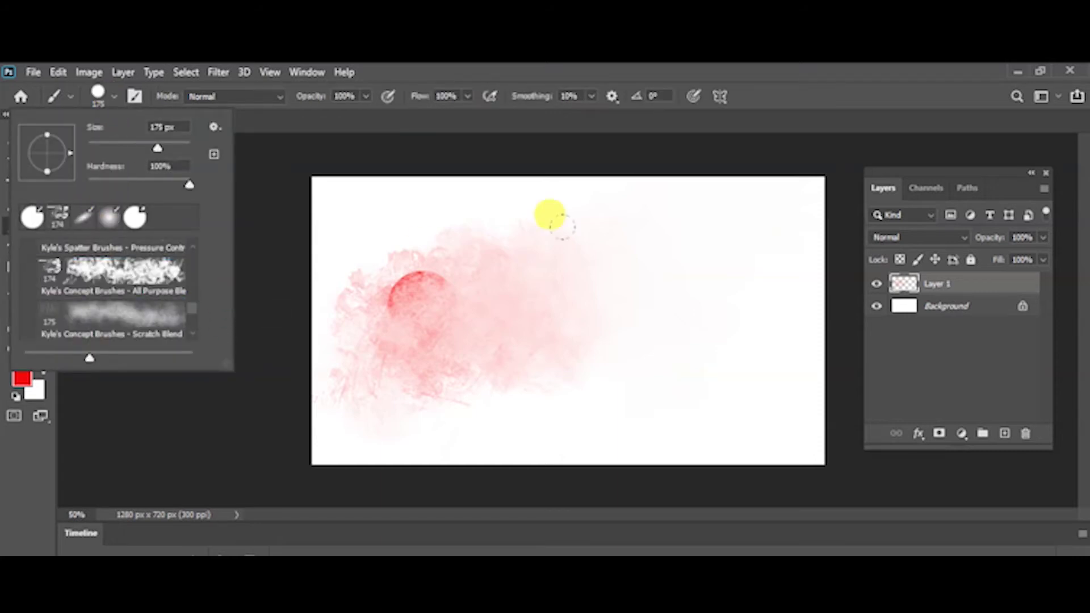
left_click(636, 232)
left_click_drag(766, 349, 610, 400)
left_click_drag(517, 413, 492, 399)
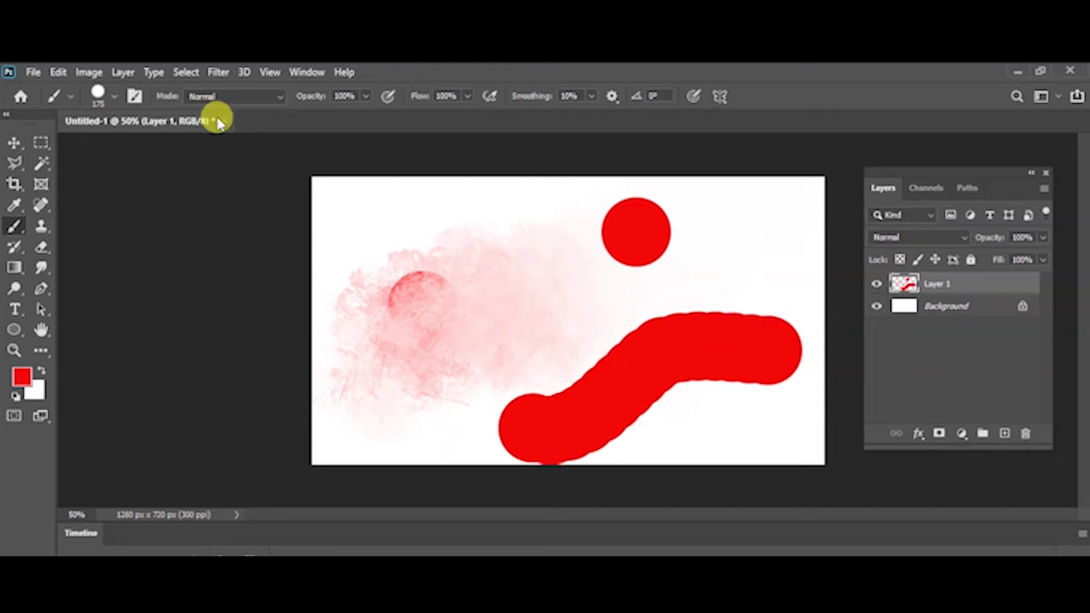
left_click(114, 104)
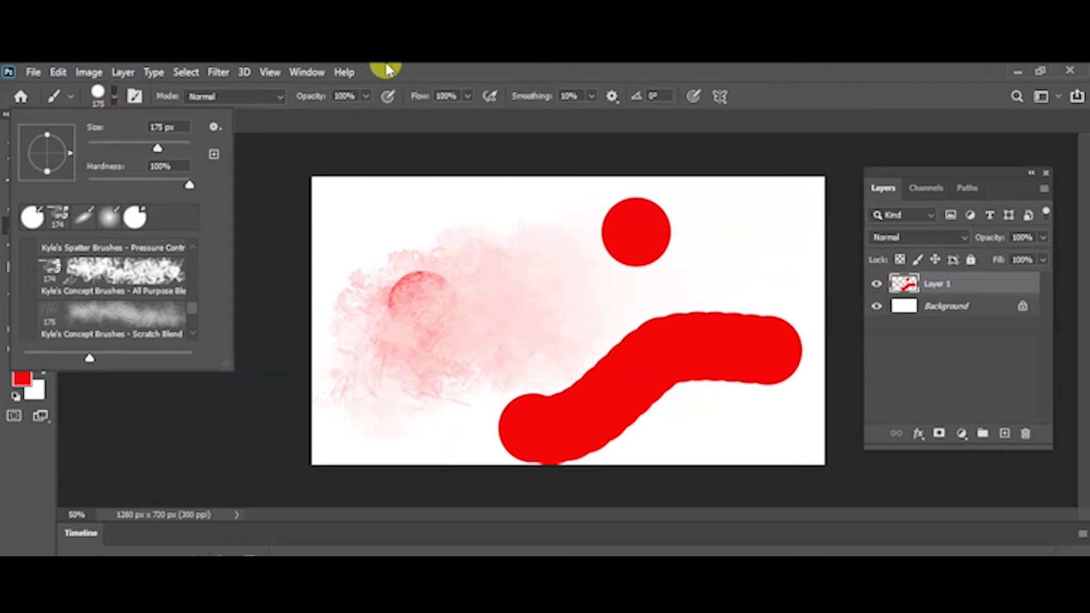
left_click(470, 68)
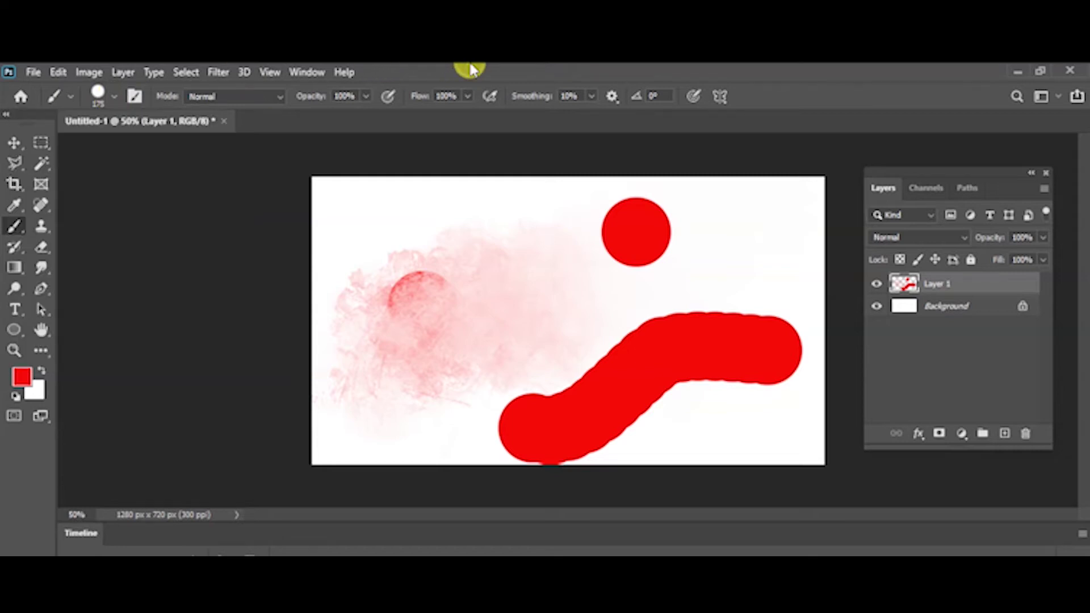
- Show the Brush Settings panel and close the Layers panel group that covers it
left_click(309, 74)
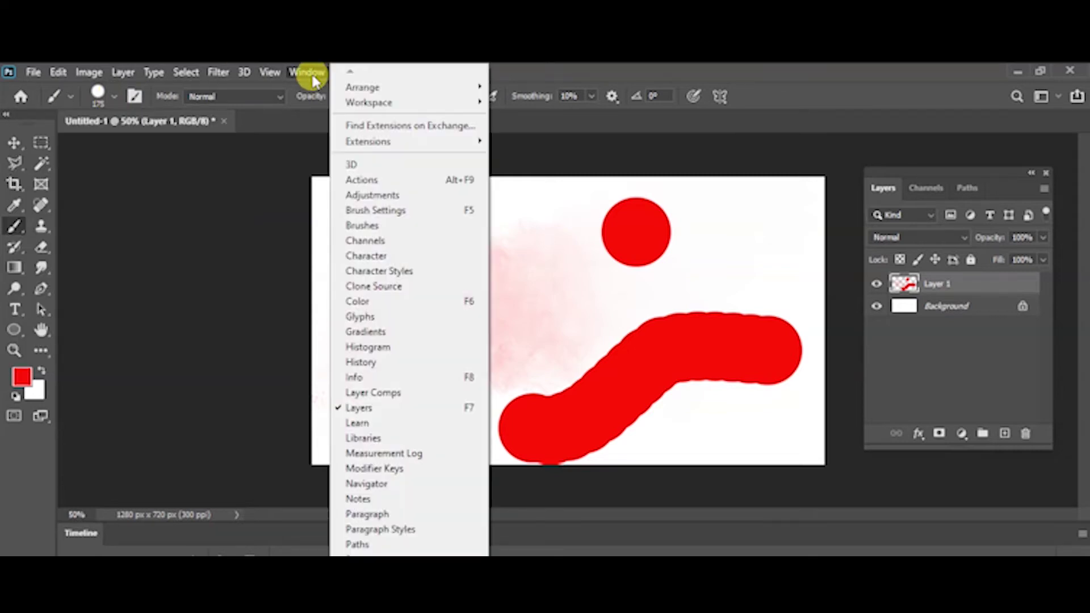
left_click(379, 211)
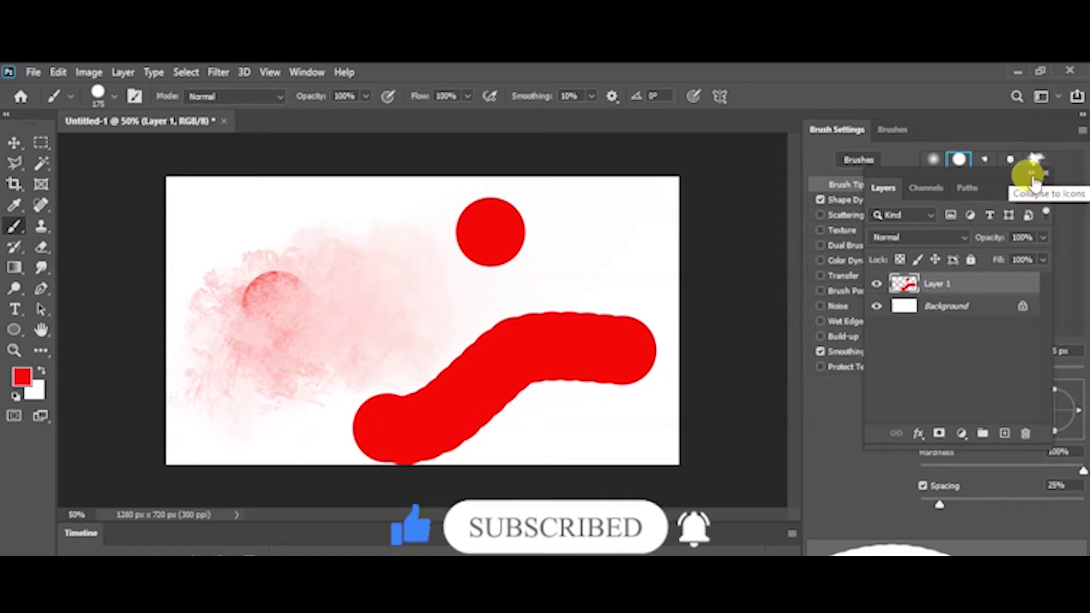
left_click(1032, 176)
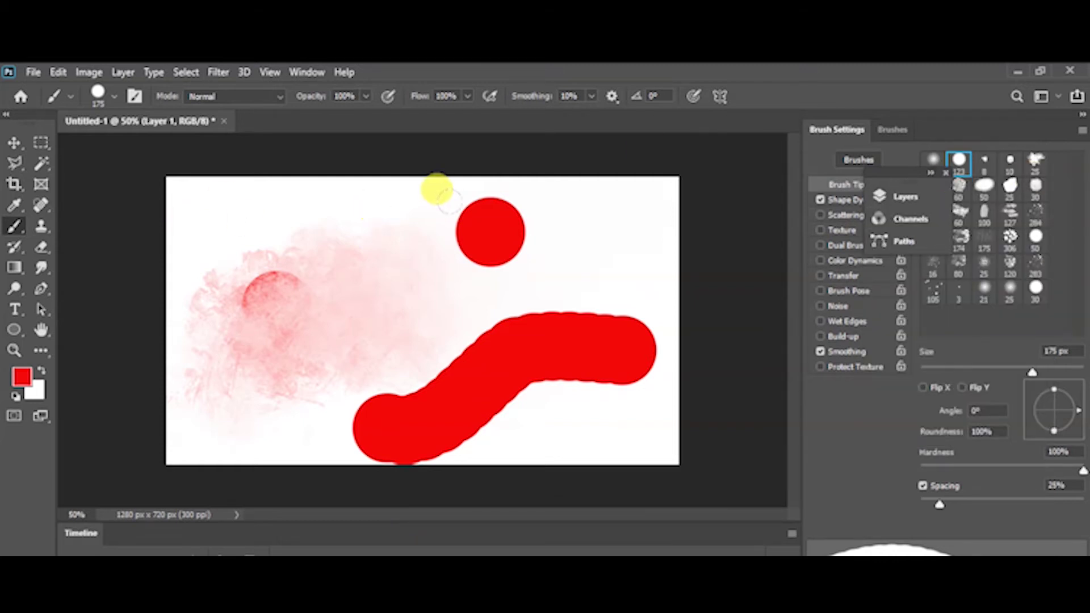
left_click(946, 173)
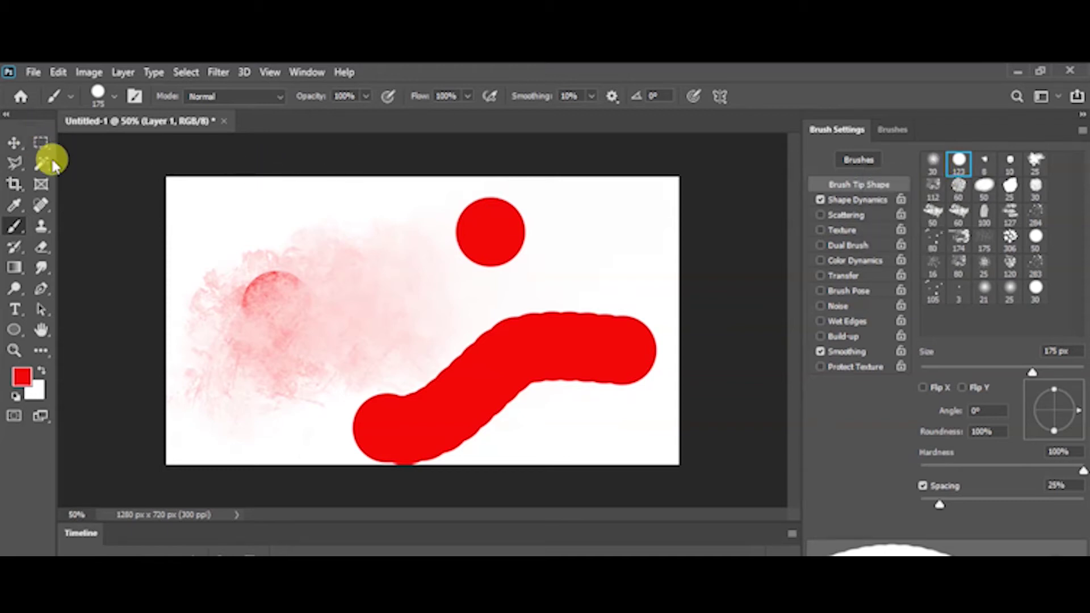
- Select the whole canvas, delete all the red paint on Layer 1 and deselect
key("ctrl+a")
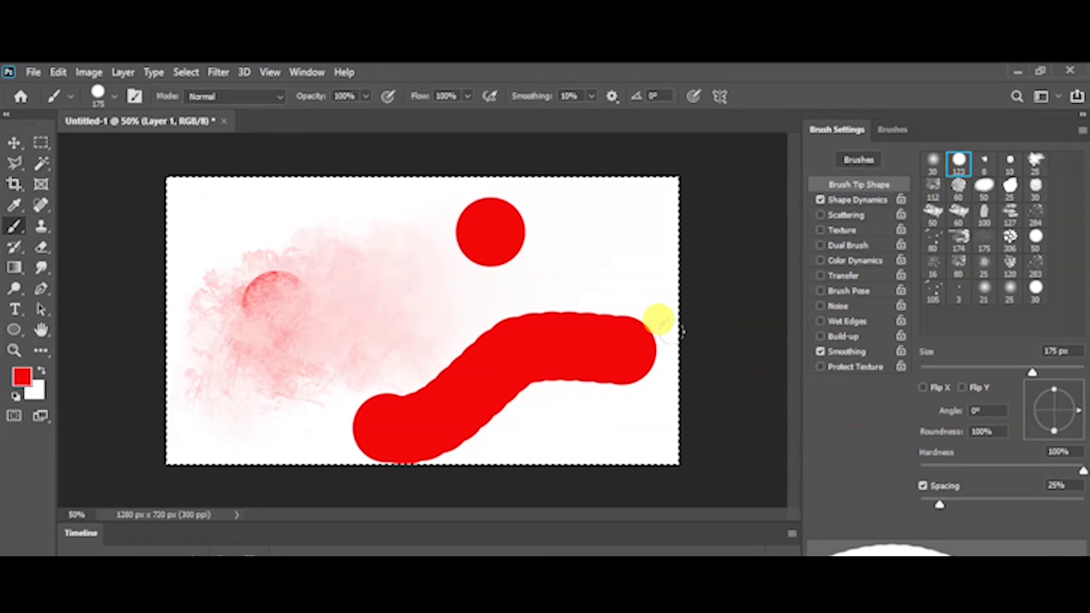
left_click(686, 356)
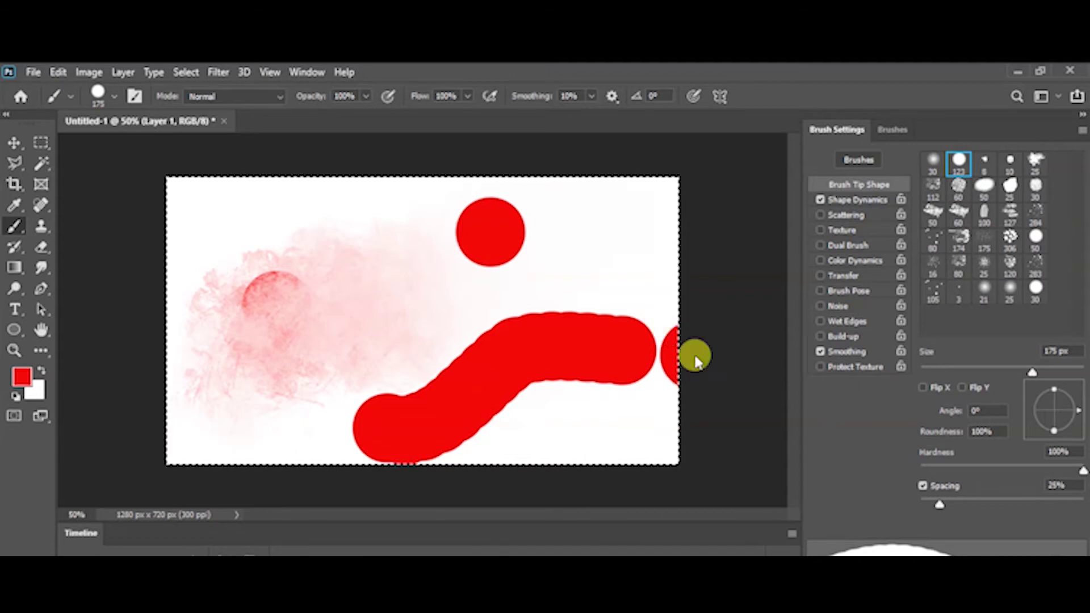
key("Delete")
key("ctrl+d")
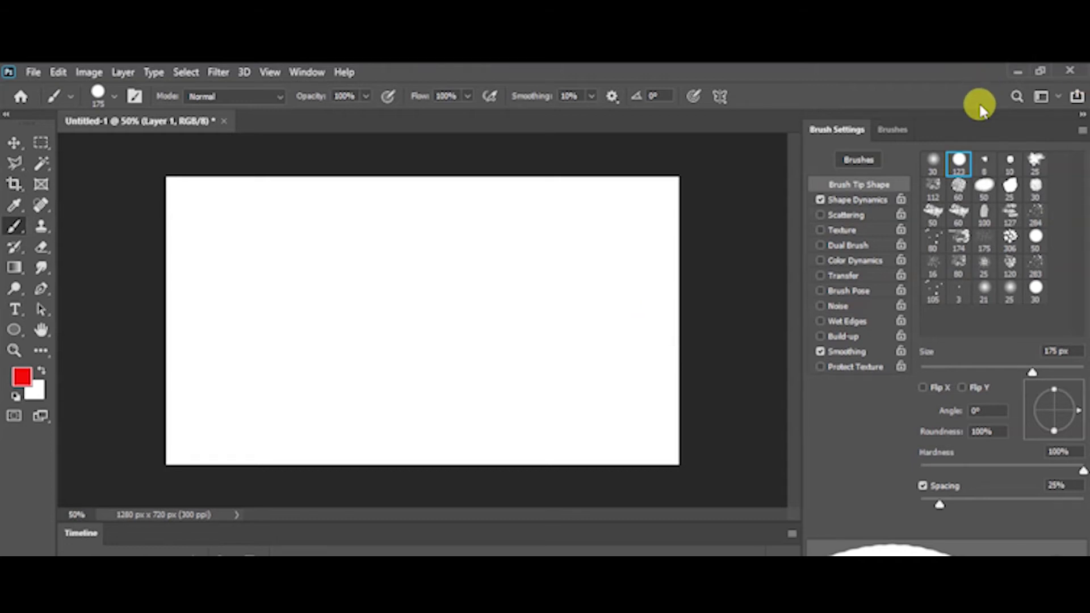
- Undock the Brush Settings panel and try several brush tips in it, ending with the 25 px tip with 17% spacing
mouse_move(974, 116)
left_mouse_down()
mouse_move(774, 126)
mouse_move(768, 117)
left_mouse_up()
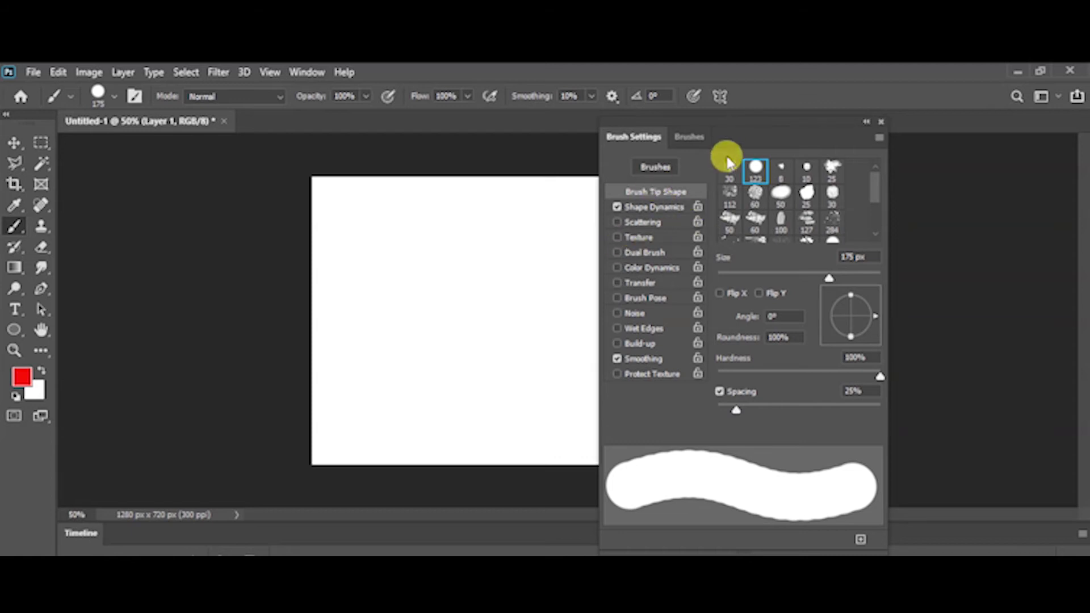
left_click_drag(779, 132, 850, 134)
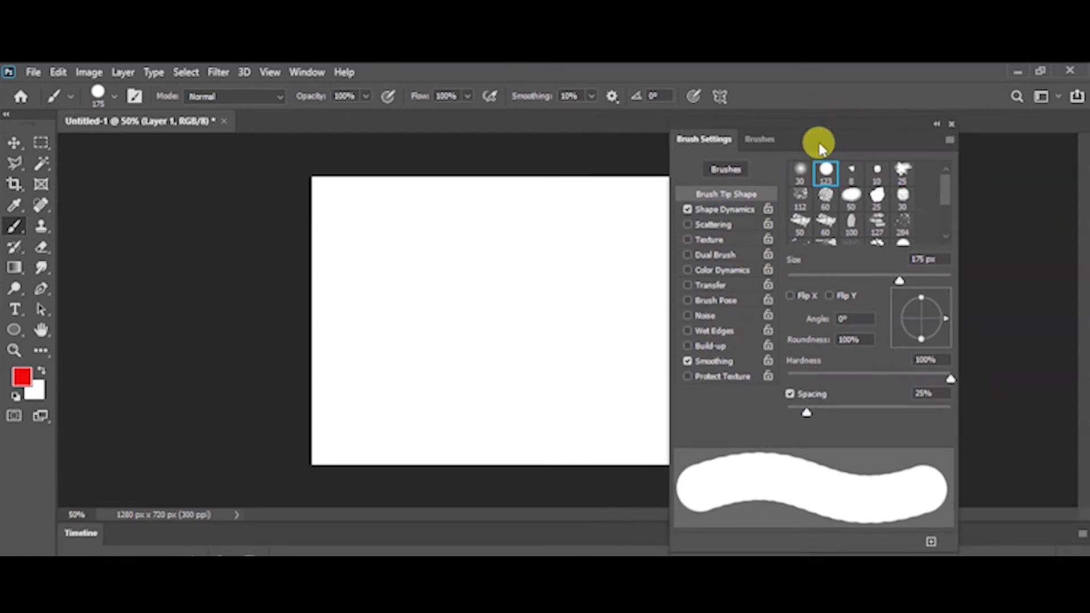
left_click(851, 199)
left_click(845, 226)
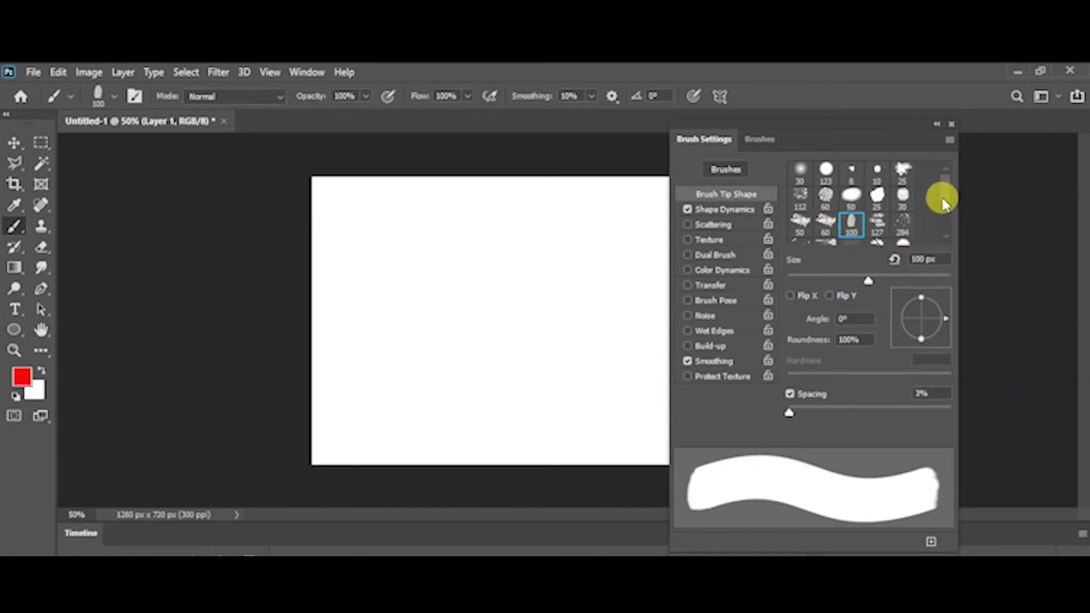
left_click_drag(942, 201, 937, 241)
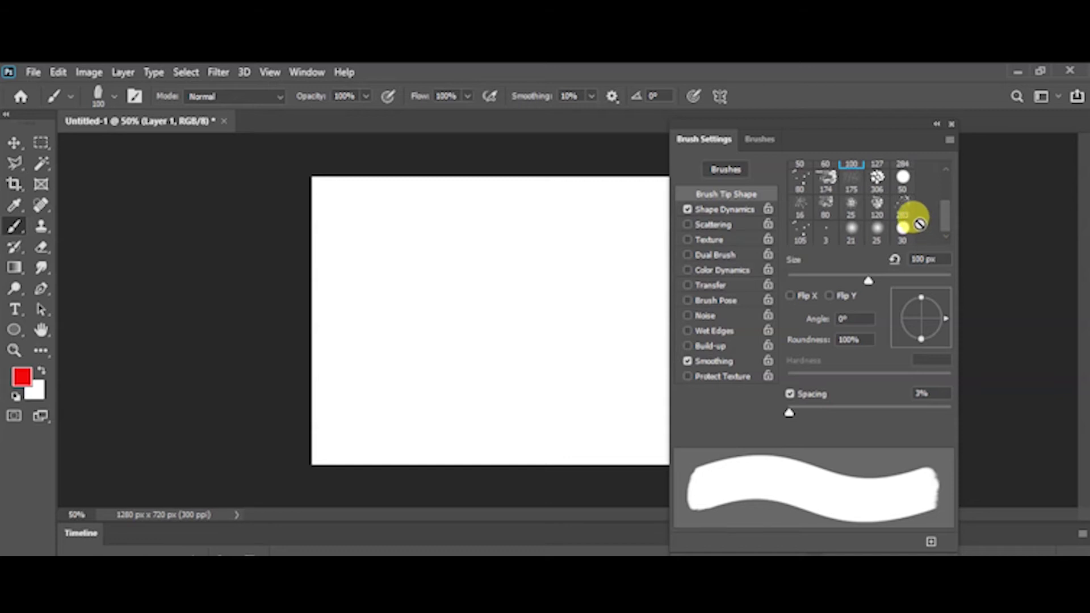
left_click(877, 203)
left_click(850, 208)
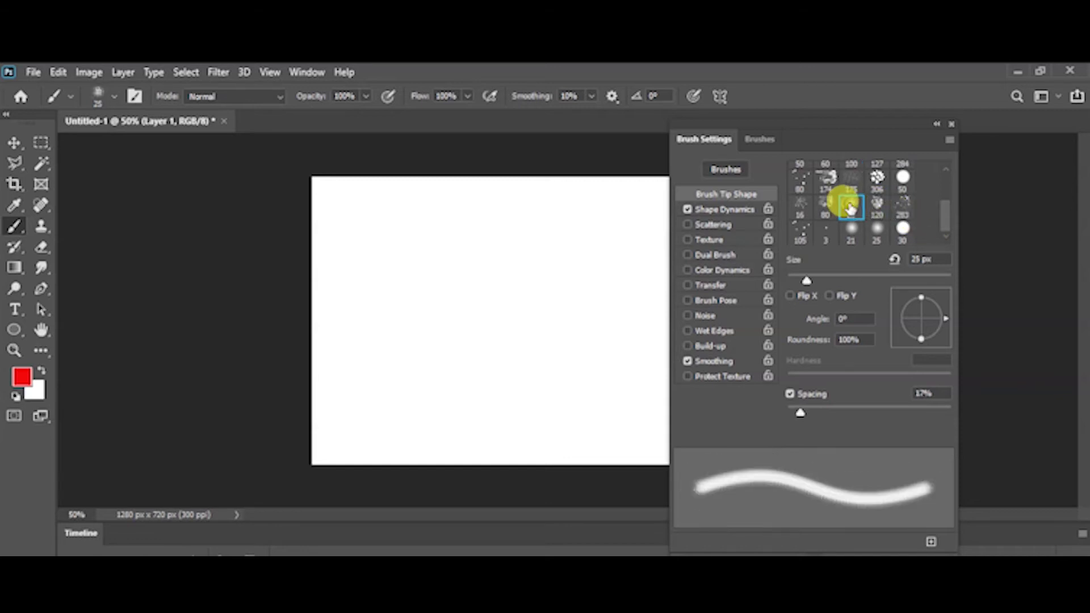
left_click(946, 124)
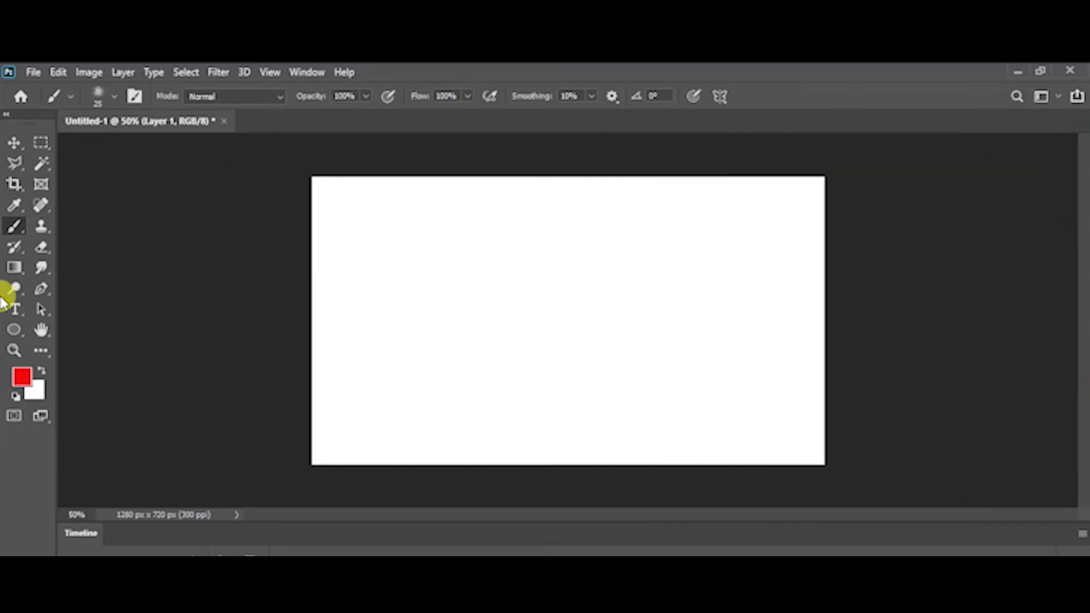
left_click(49, 335)
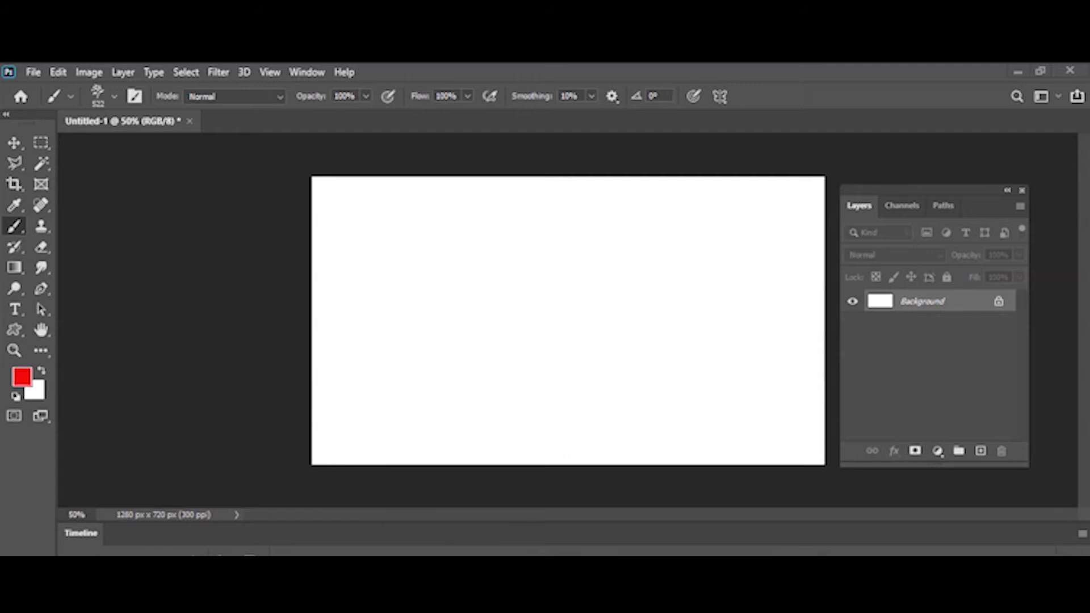
- Select the Brush tool and paint a sweeping red stroke with the 522 px flower brush, then undo it
left_click(18, 221)
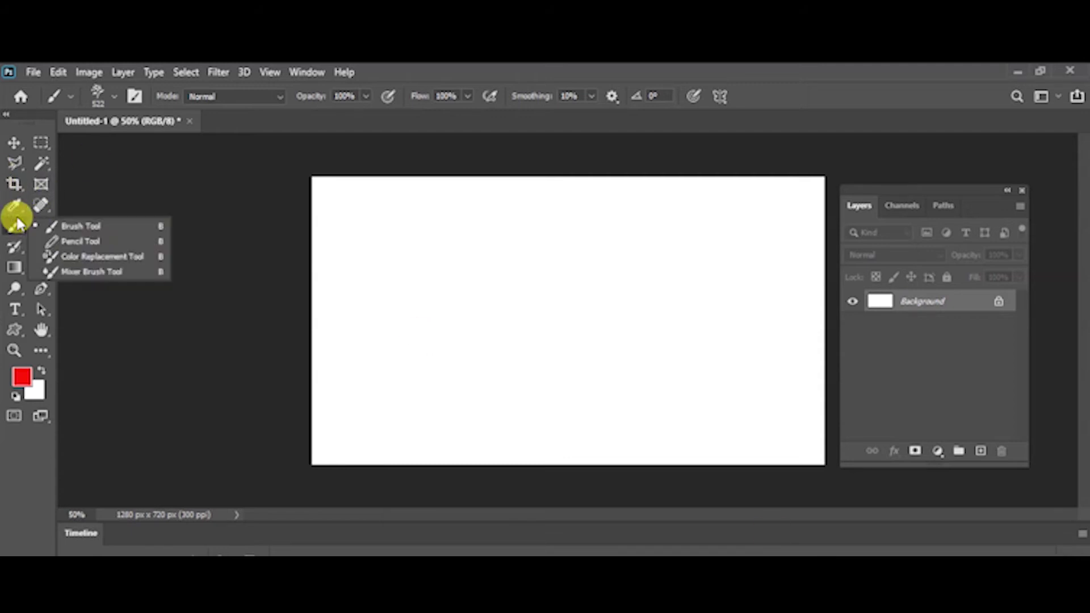
left_click(69, 225)
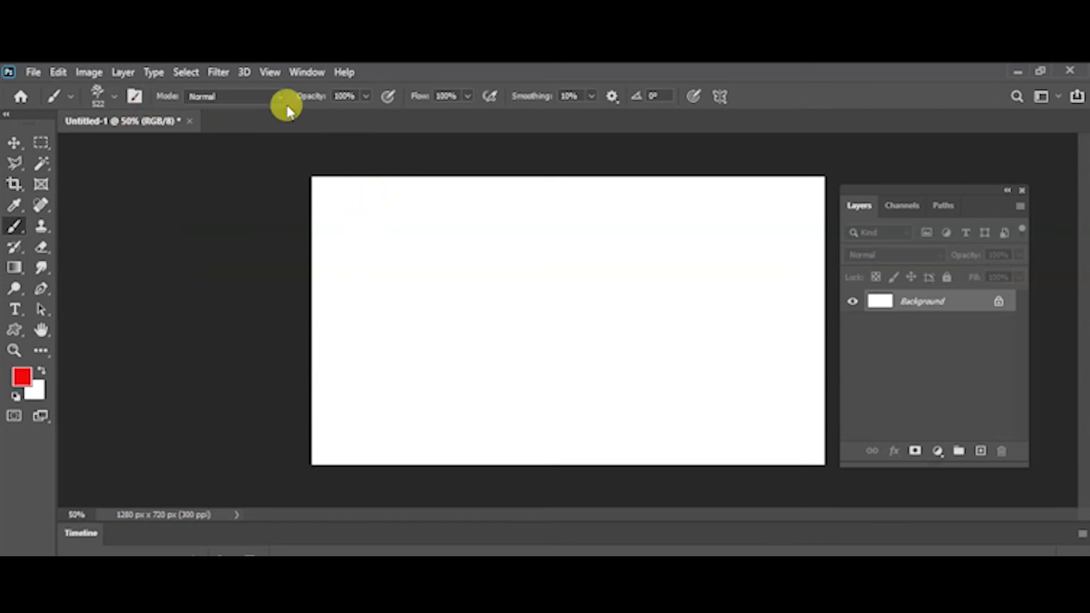
left_click(315, 71)
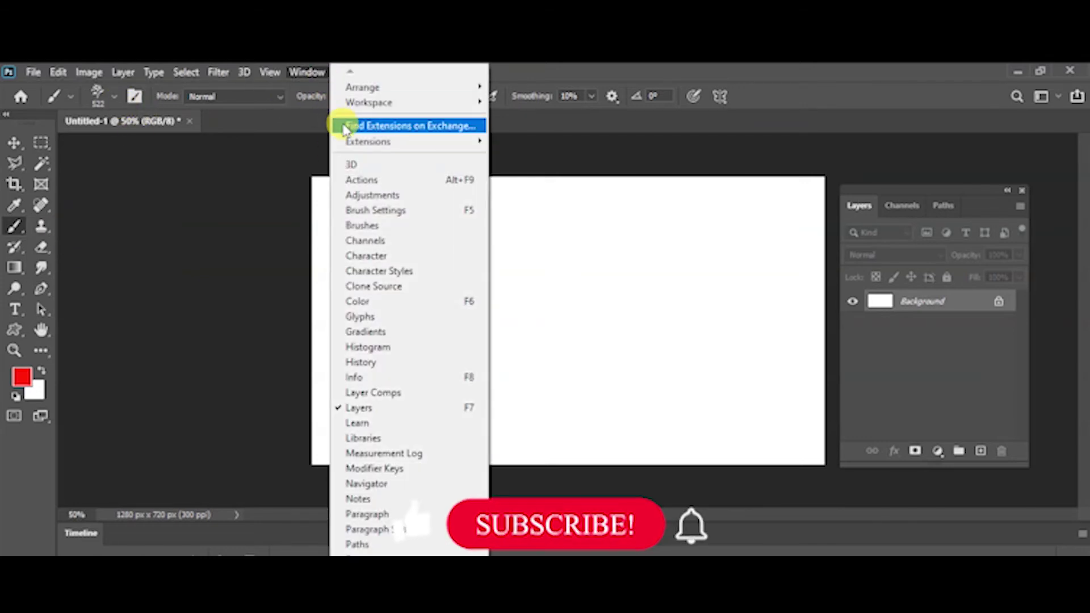
left_click(856, 69)
left_click(344, 276)
mouse_move(344, 277)
left_mouse_down()
mouse_move(553, 221)
mouse_move(644, 232)
mouse_move(657, 192)
left_mouse_up()
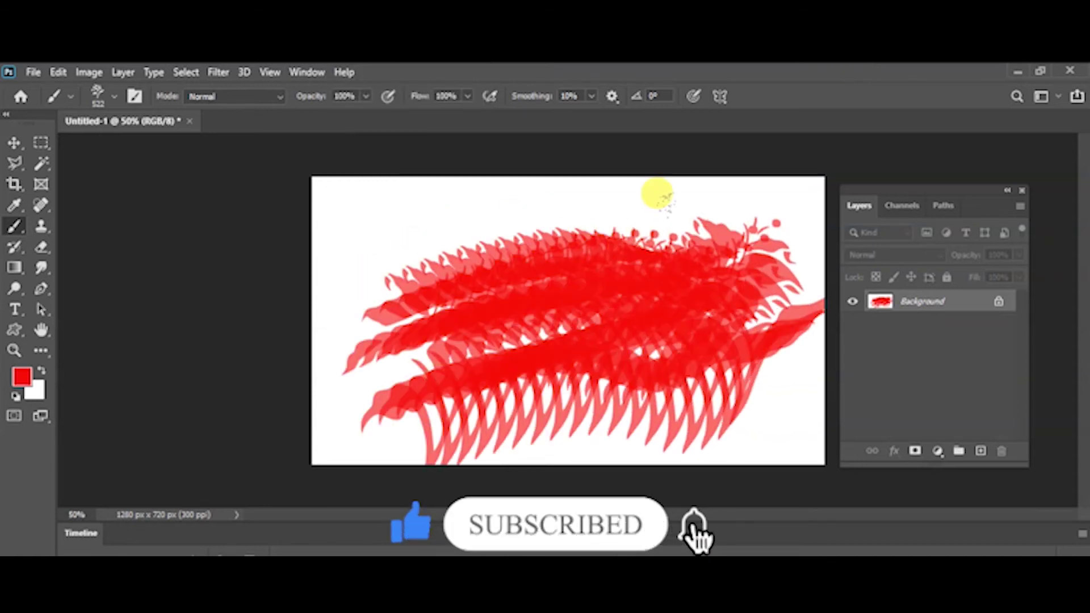
key("ctrl+z")
- Stamp two red flowers side by side on the canvas and undo both
left_click(333, 236)
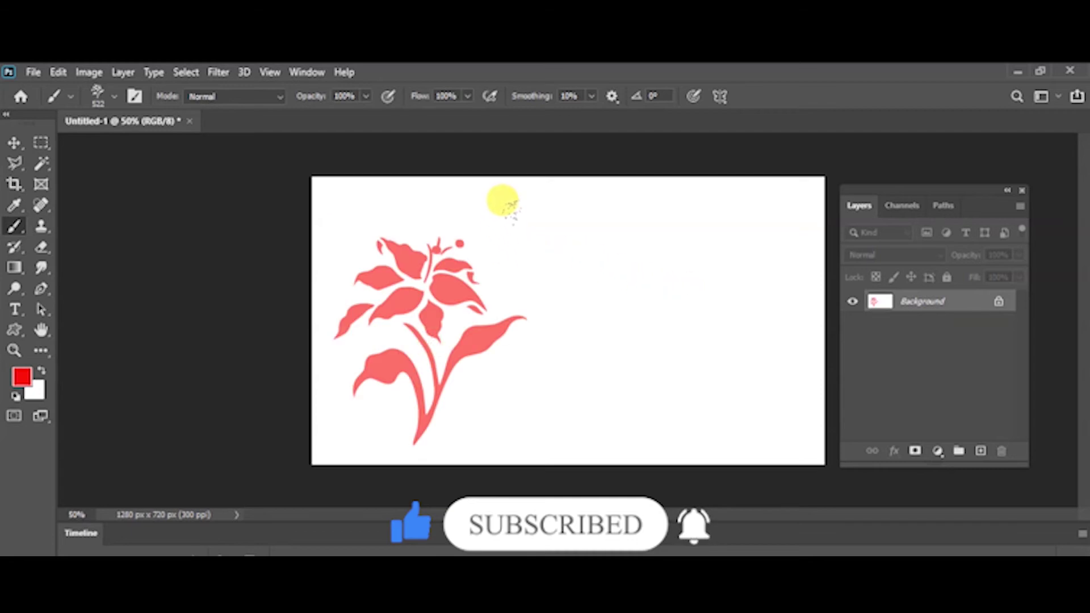
left_click(585, 321)
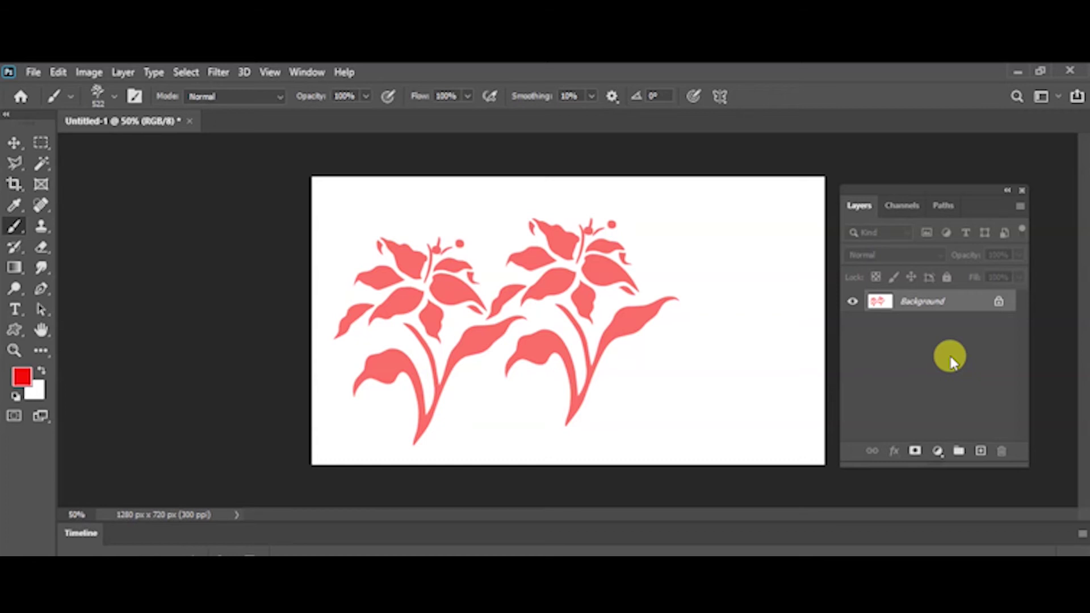
key("ctrl+z")
key("ctrl+z")
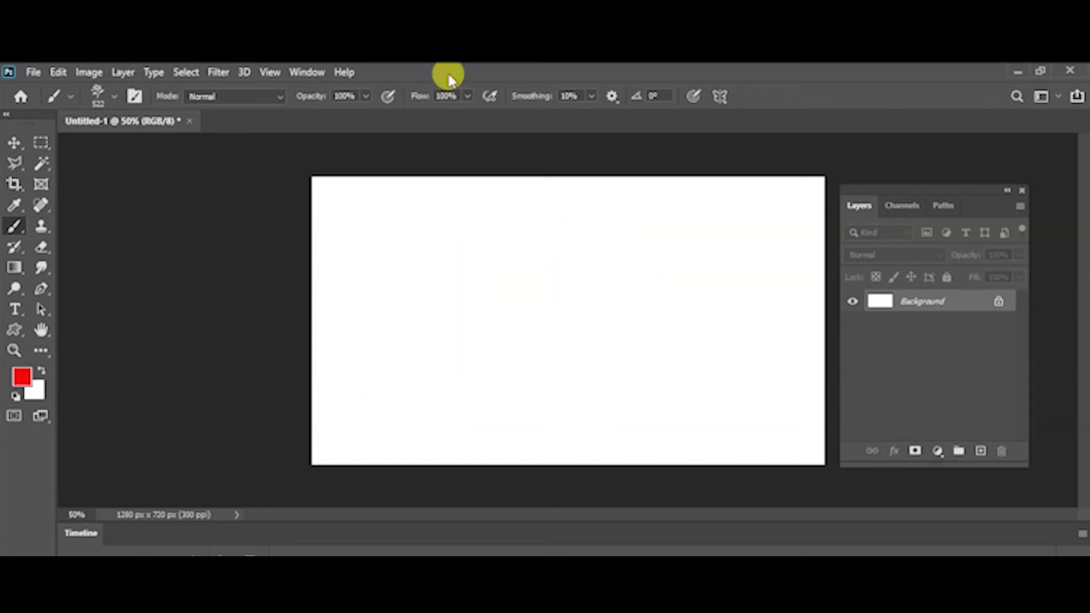
- Open Brush Settings, set the flower tip's spacing to 102% and stamp two red flowers on the canvas
left_click(299, 72)
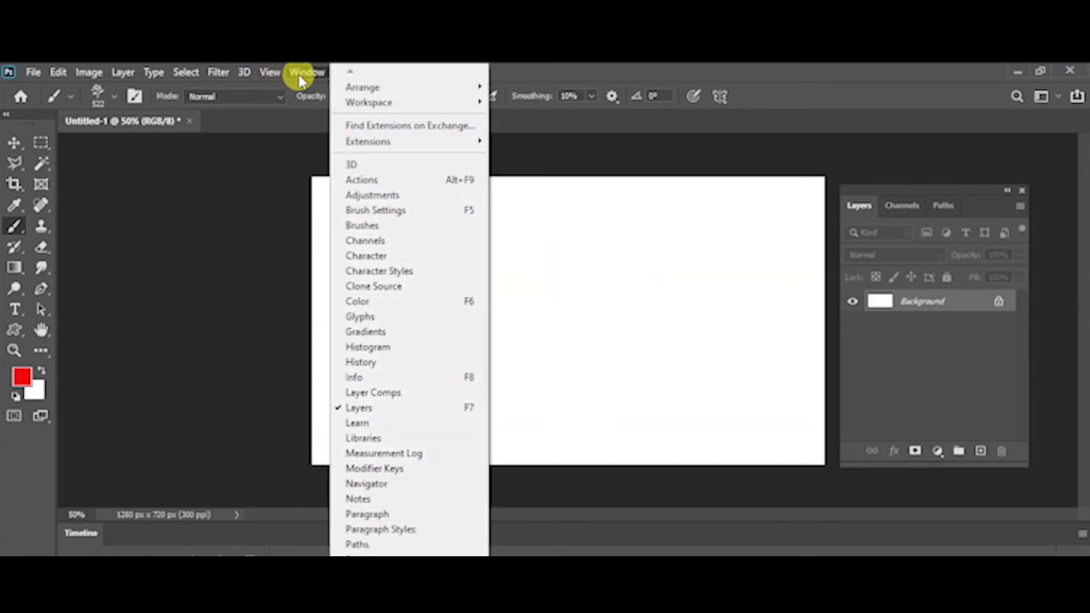
left_click(374, 213)
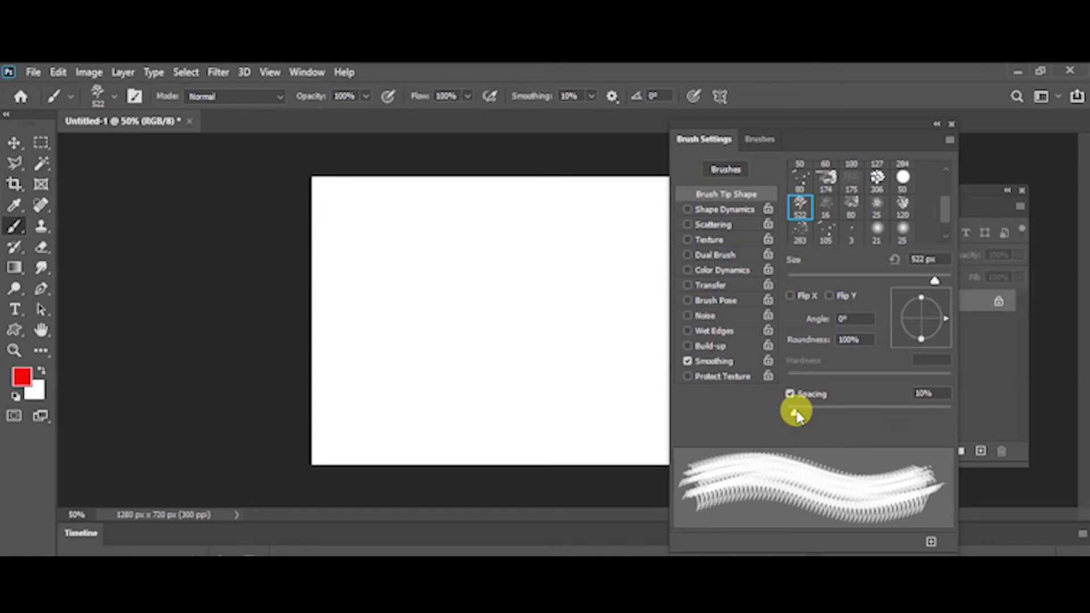
mouse_move(796, 412)
left_mouse_down()
mouse_move(886, 412)
mouse_move(814, 410)
mouse_move(870, 412)
left_mouse_up()
left_click(233, 294)
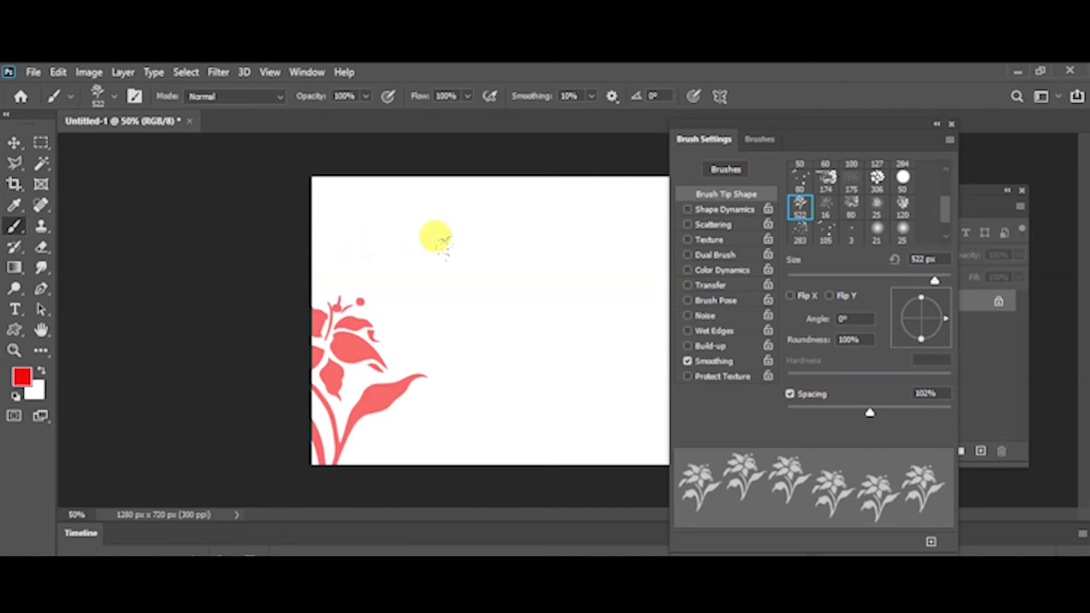
left_click(435, 236)
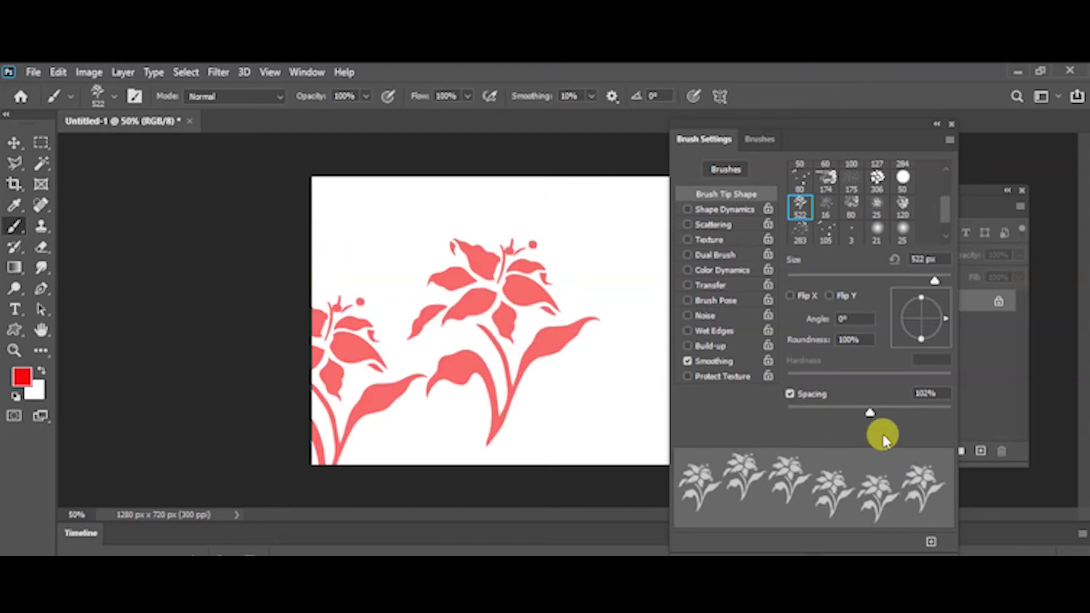
- Set the flower tip's spacing to 1%, undo the two flowers, and paint and undo a thick diagonal test stroke
left_click_drag(870, 418, 730, 418)
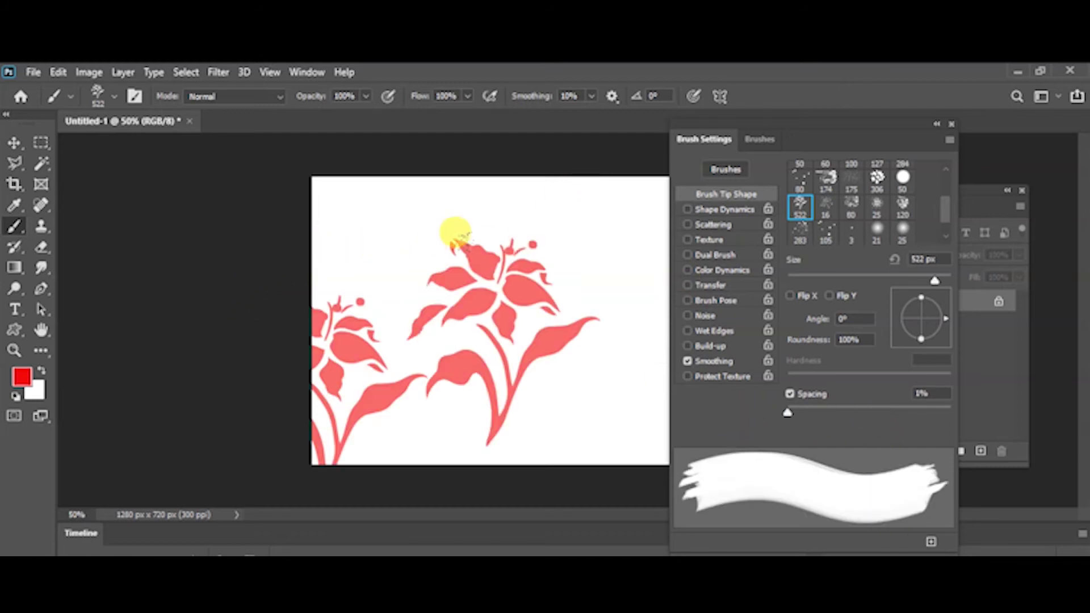
key("ctrl+z")
key("ctrl+z")
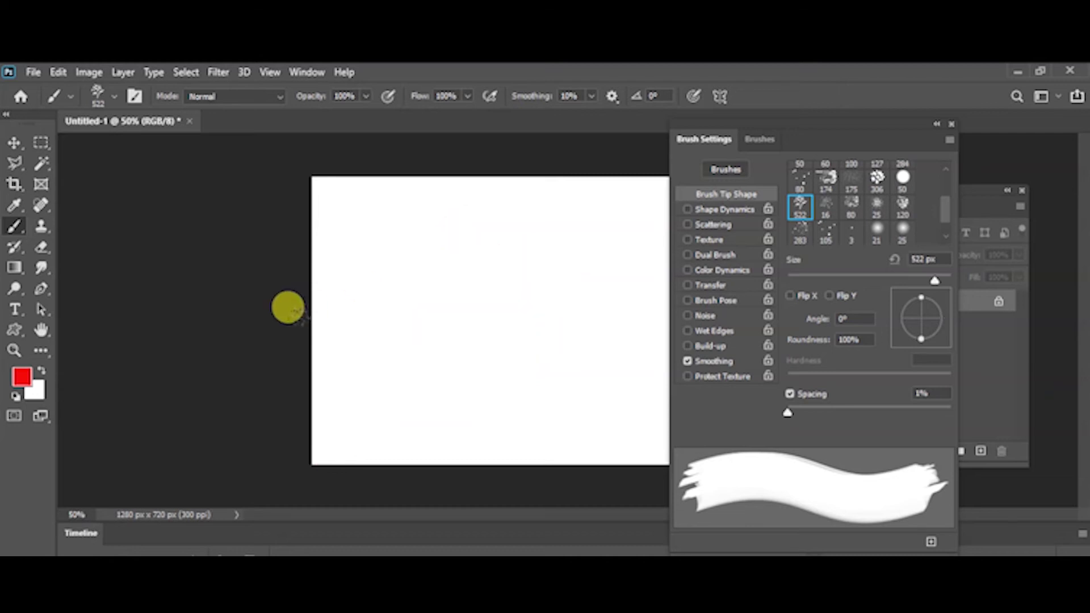
mouse_move(275, 309)
left_mouse_down()
mouse_move(308, 258)
mouse_move(509, 187)
mouse_move(563, 135)
left_mouse_up()
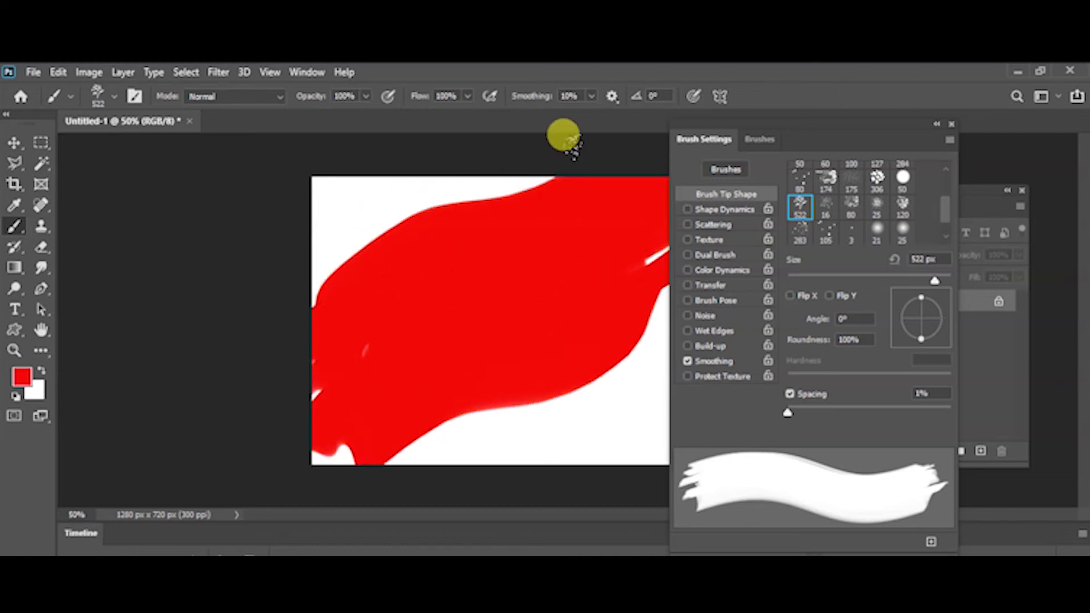
key("ctrl+z")
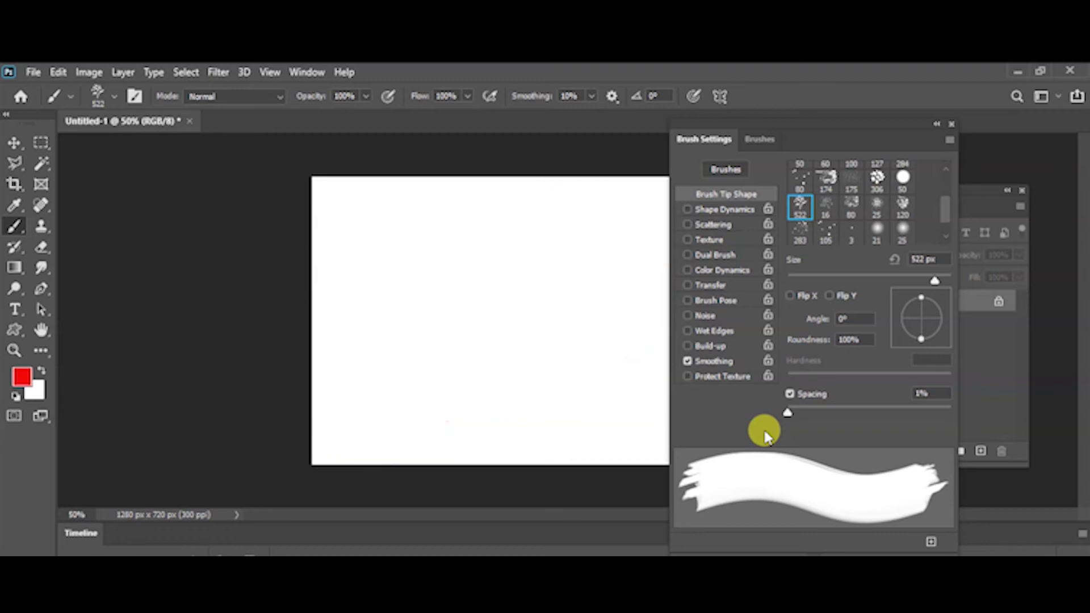
- Enable Shape Dynamics with 72% size jitter and set the flower tip's spacing to 92%
left_click(726, 209)
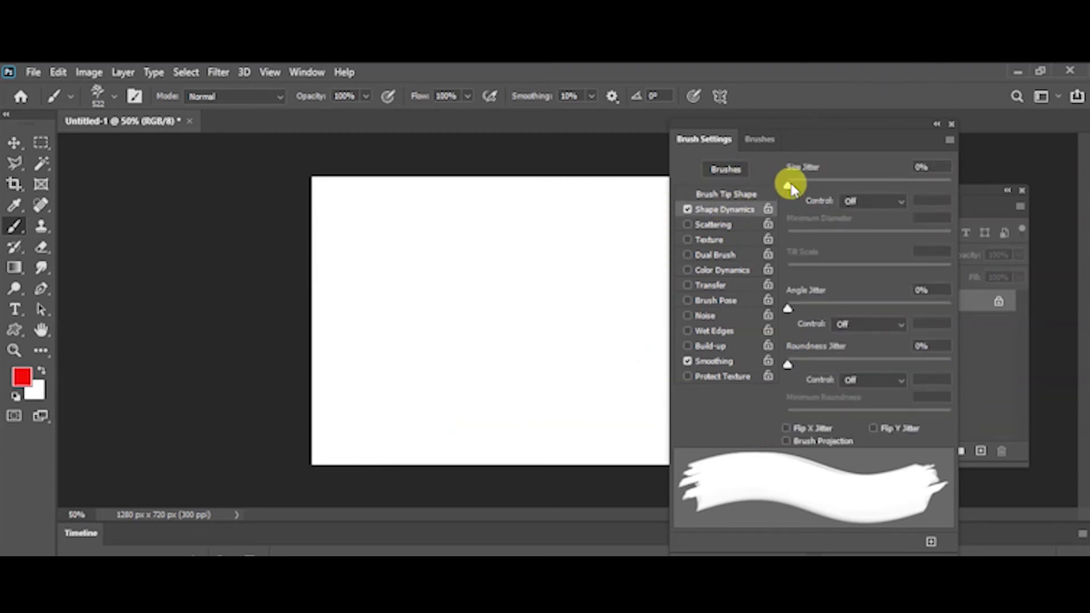
left_click_drag(787, 187, 901, 185)
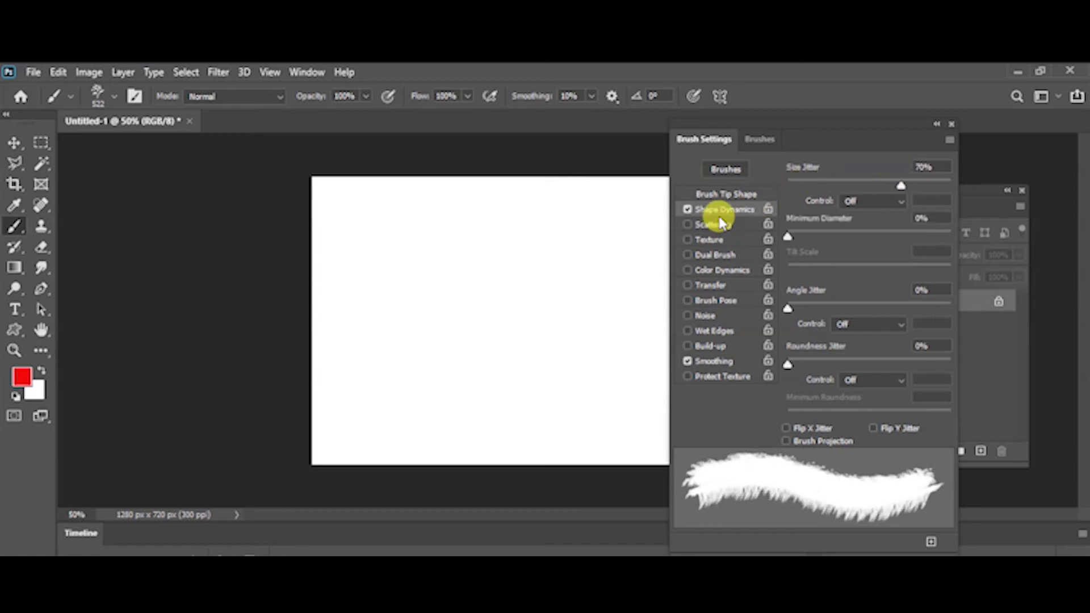
left_click(715, 191)
left_click_drag(787, 415, 862, 428)
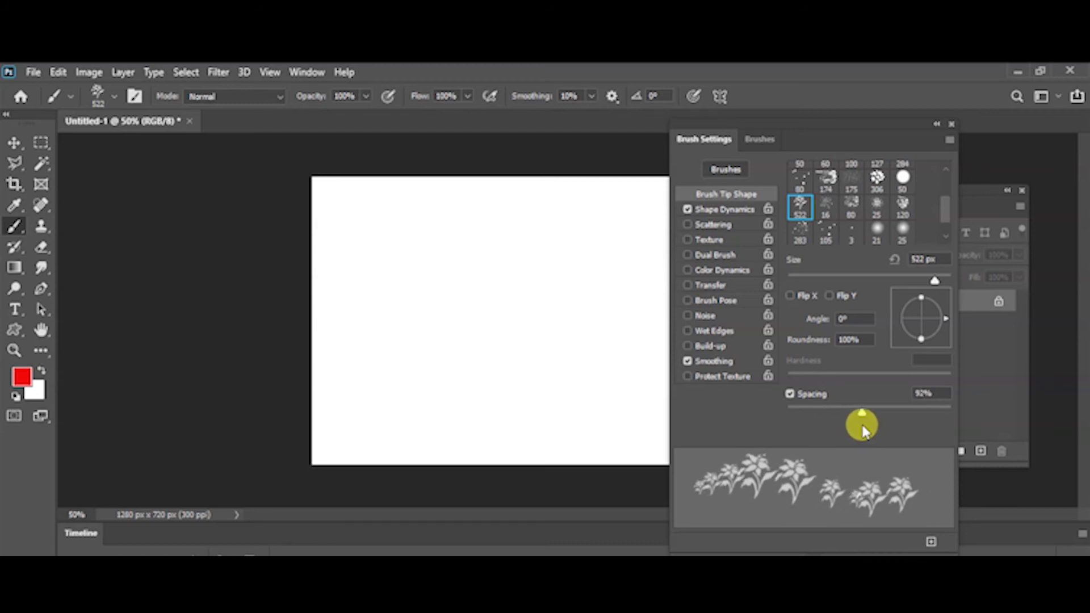
left_click(715, 211)
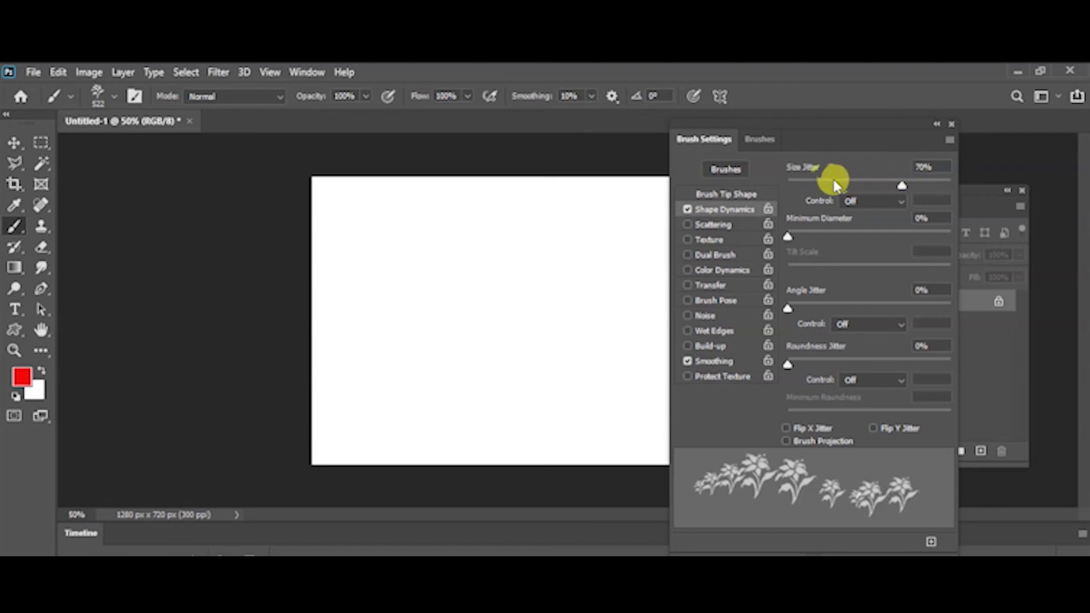
mouse_move(901, 186)
left_mouse_down()
mouse_move(810, 178)
mouse_move(763, 190)
mouse_move(883, 195)
mouse_move(914, 213)
mouse_move(905, 208)
left_mouse_up()
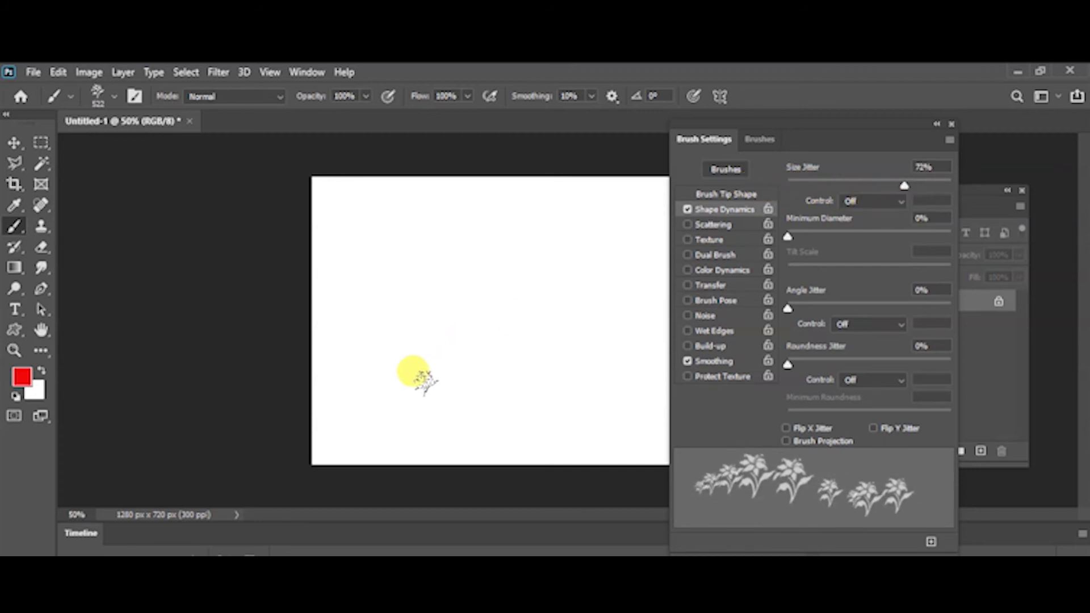
- Paint a rising trail of flowers in varied sizes across the canvas, then undo it
left_click(326, 367)
mouse_move(327, 366)
left_mouse_down()
mouse_move(390, 303)
mouse_move(444, 307)
mouse_move(534, 283)
left_mouse_up()
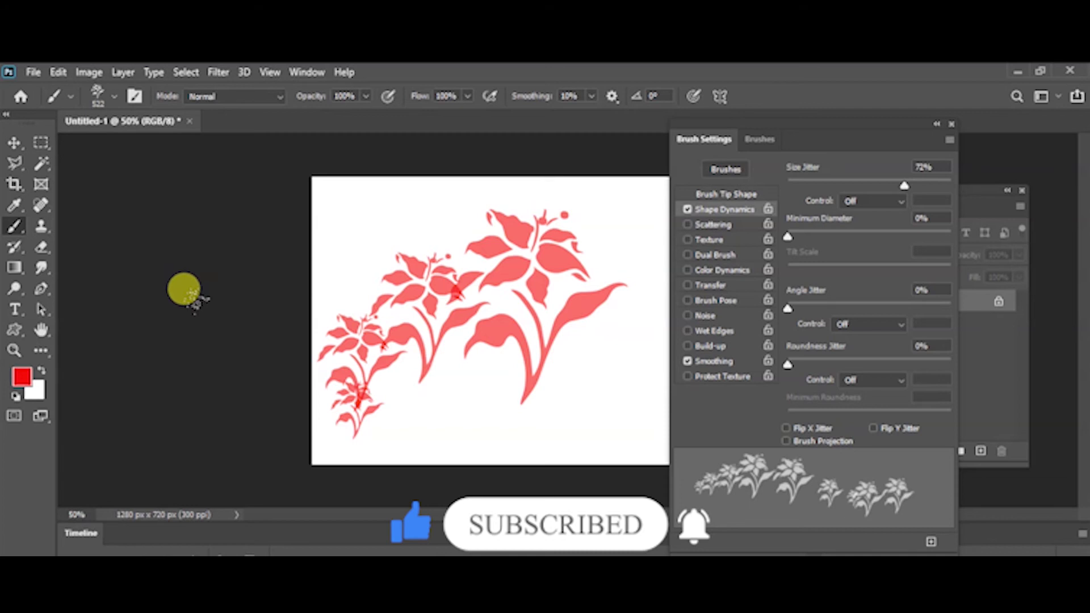
key("ctrl+z")
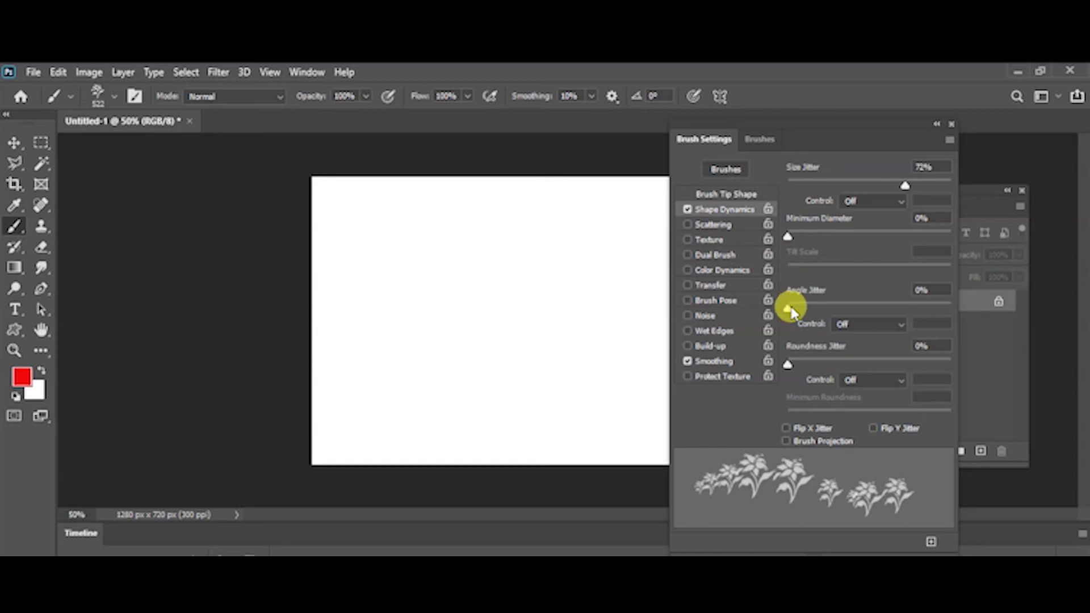
- Set the angle jitter to 48% and paint a few rotated flowers across the canvas
mouse_move(787, 308)
left_mouse_down()
mouse_move(893, 321)
mouse_move(915, 336)
mouse_move(888, 316)
mouse_move(820, 319)
mouse_move(907, 321)
mouse_move(864, 326)
left_mouse_up()
left_click(270, 288)
left_click(346, 219)
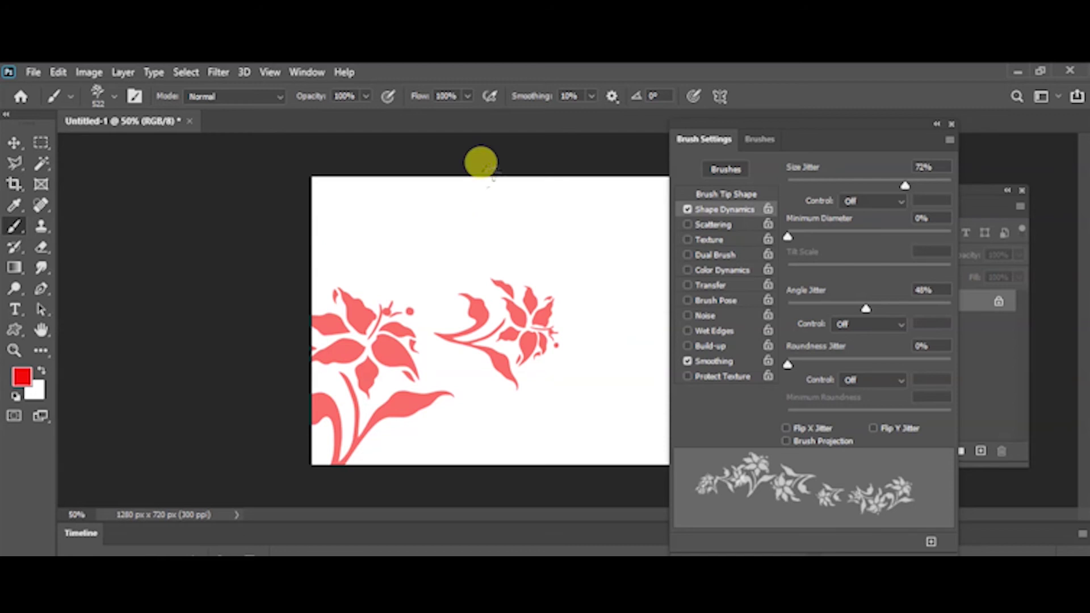
left_click(482, 163)
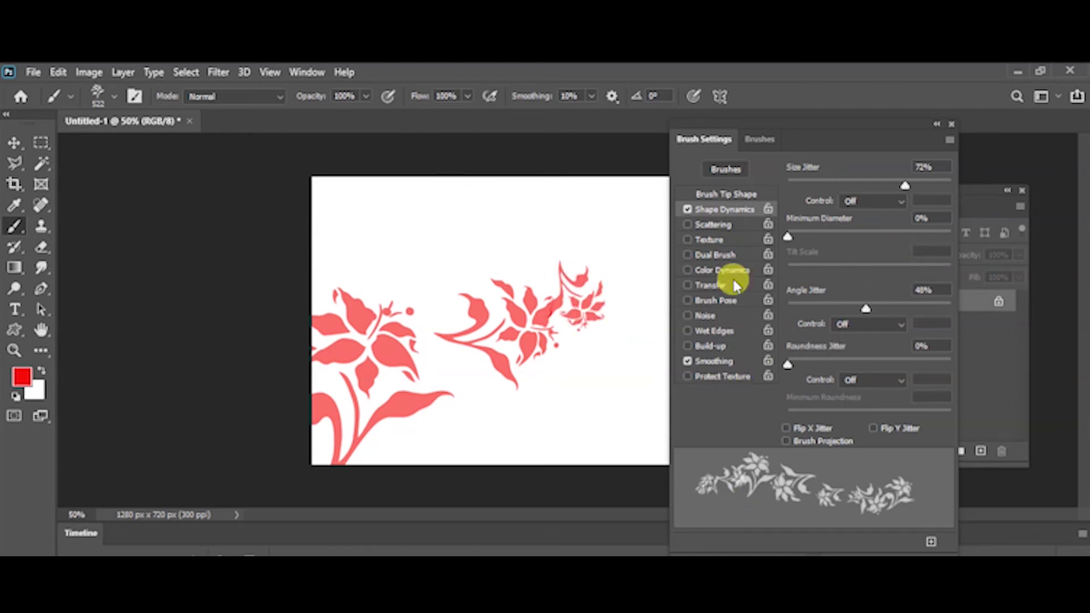
- Enable Scattering, clear the painted flowers, and paint scattered flowers over the canvas with 230% scatter
left_click(724, 226)
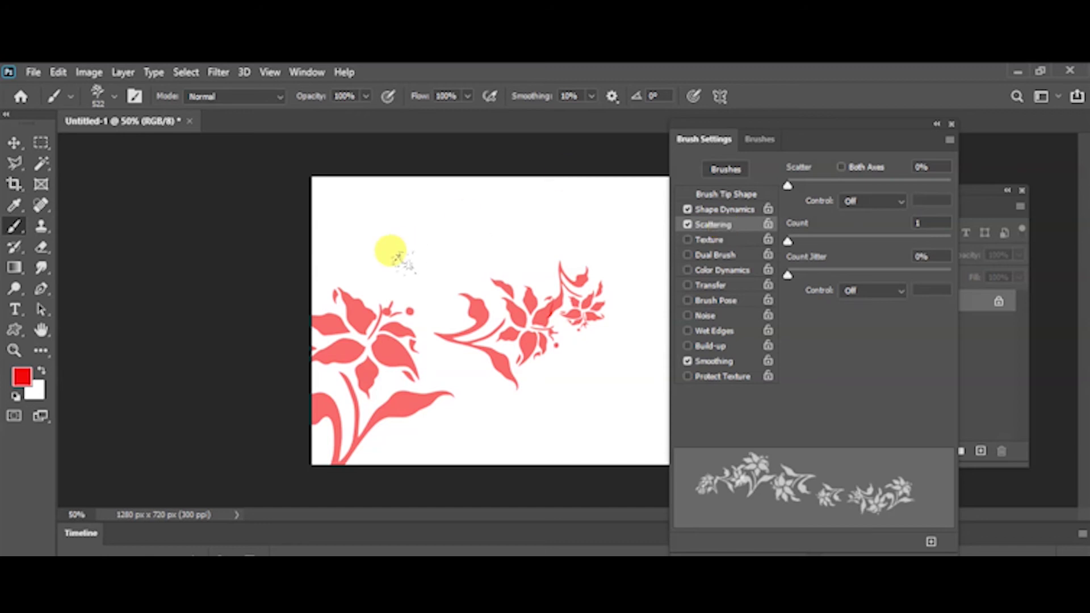
key("ctrl+BackSpace")
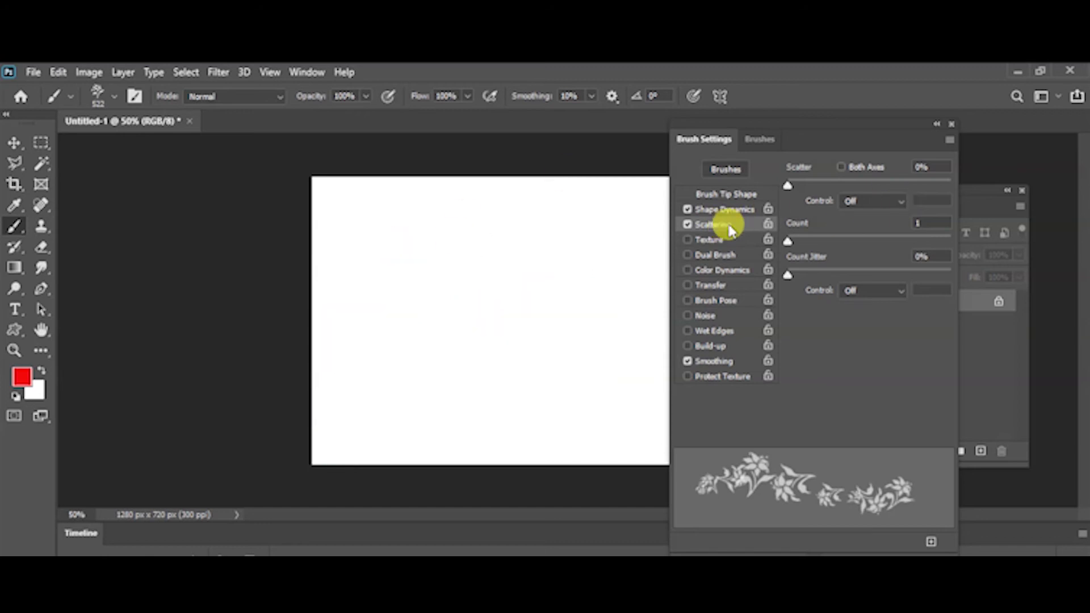
mouse_move(788, 186)
left_mouse_down()
mouse_move(839, 192)
mouse_move(819, 204)
mouse_move(885, 189)
mouse_move(824, 195)
mouse_move(914, 214)
mouse_move(796, 230)
mouse_move(856, 214)
mouse_move(822, 233)
left_mouse_up()
mouse_move(350, 417)
left_mouse_down()
mouse_move(487, 246)
mouse_move(148, 203)
left_mouse_up()
left_click_drag(377, 182, 507, 116)
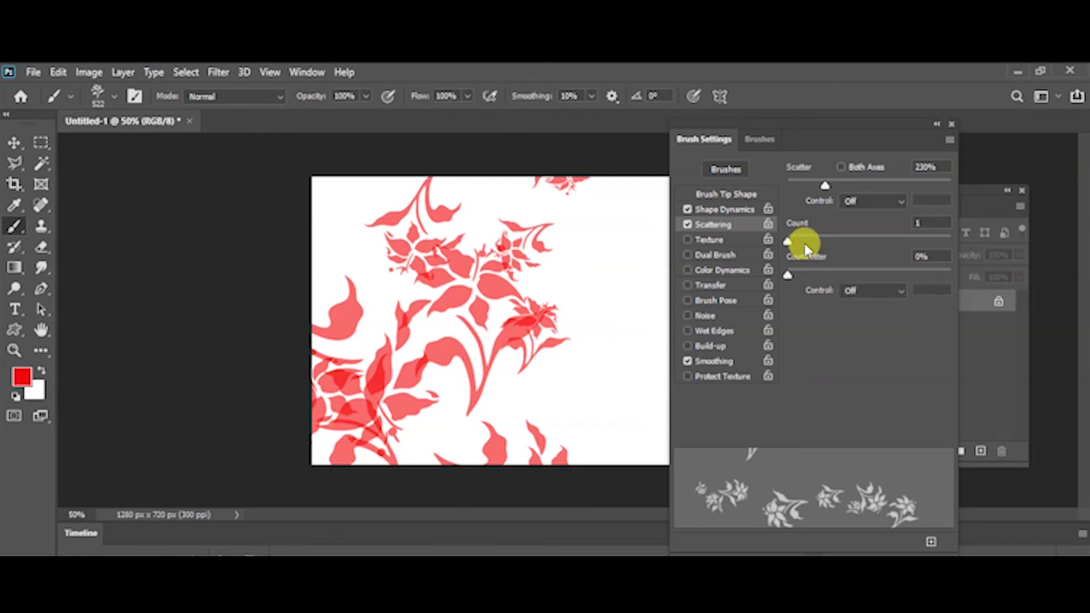
- Set the scattering count to 7 and undo the earlier edits back to the empty Layer 1
mouse_move(800, 242)
left_mouse_down()
mouse_move(905, 241)
mouse_move(854, 241)
left_mouse_up()
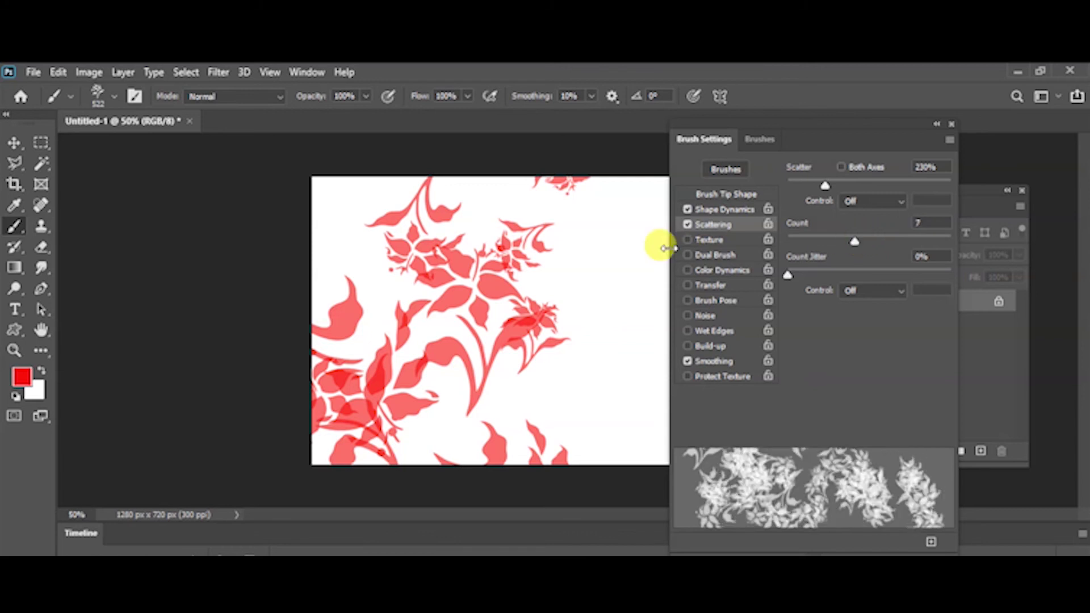
key("ctrl+z")
key("ctrl+z")
key("ctrl+z")
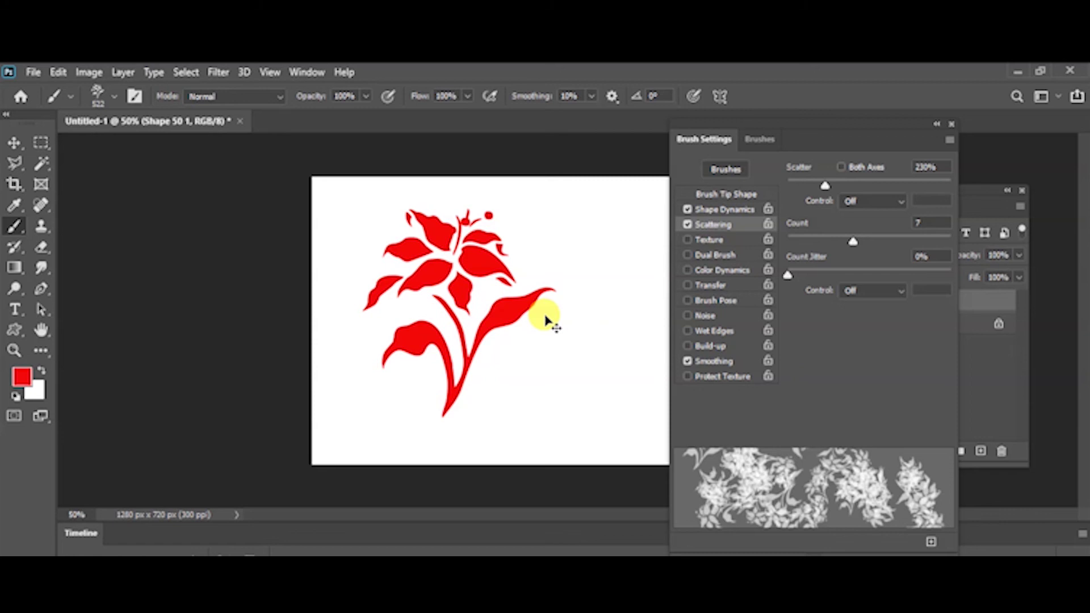
key("ctrl+z")
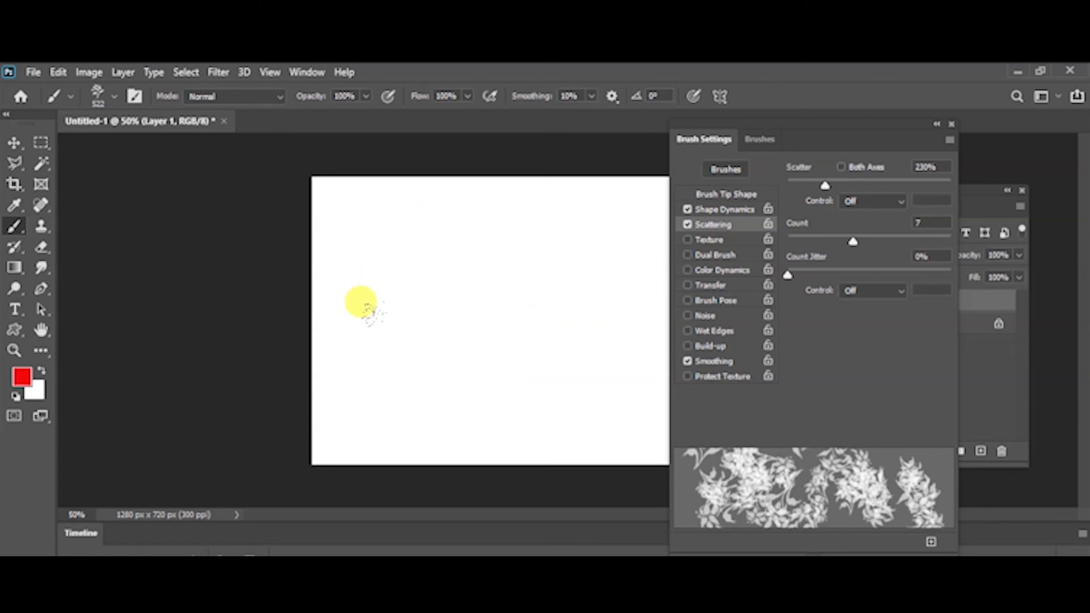
- Paint a dense cluster of scattered flowers on Layer 1, close Brush Settings and undo the paint
mouse_move(401, 243)
left_mouse_down()
mouse_move(517, 171)
mouse_move(572, 191)
left_mouse_up()
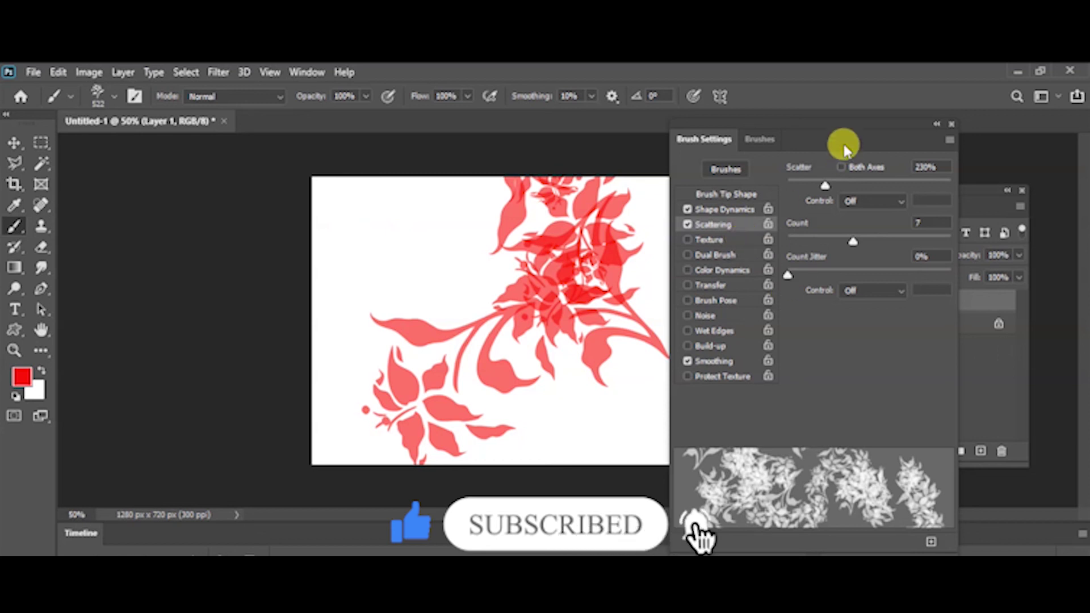
left_click(951, 127)
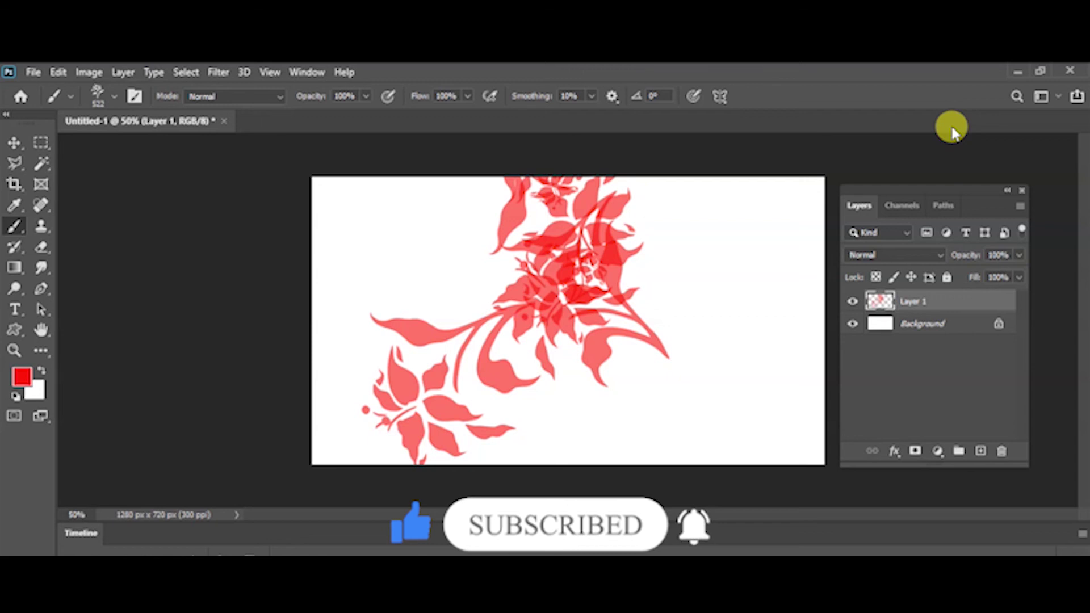
key("ctrl+z")
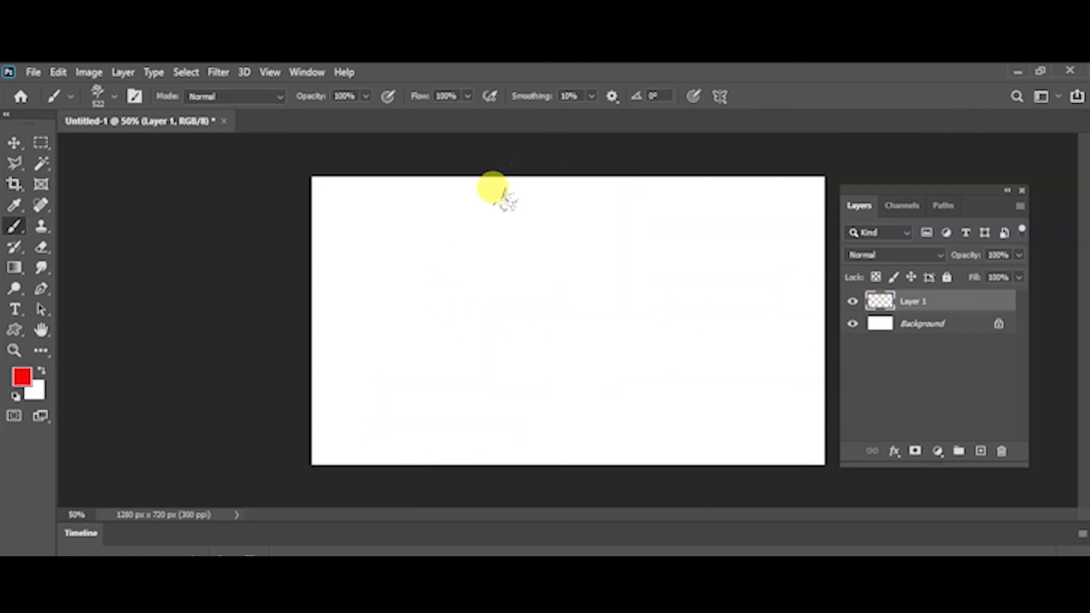
- Reduce the flower brush to 62 px and turn off Scattering and Shape Dynamics, closing Brush Settings when finished
left_click(107, 99)
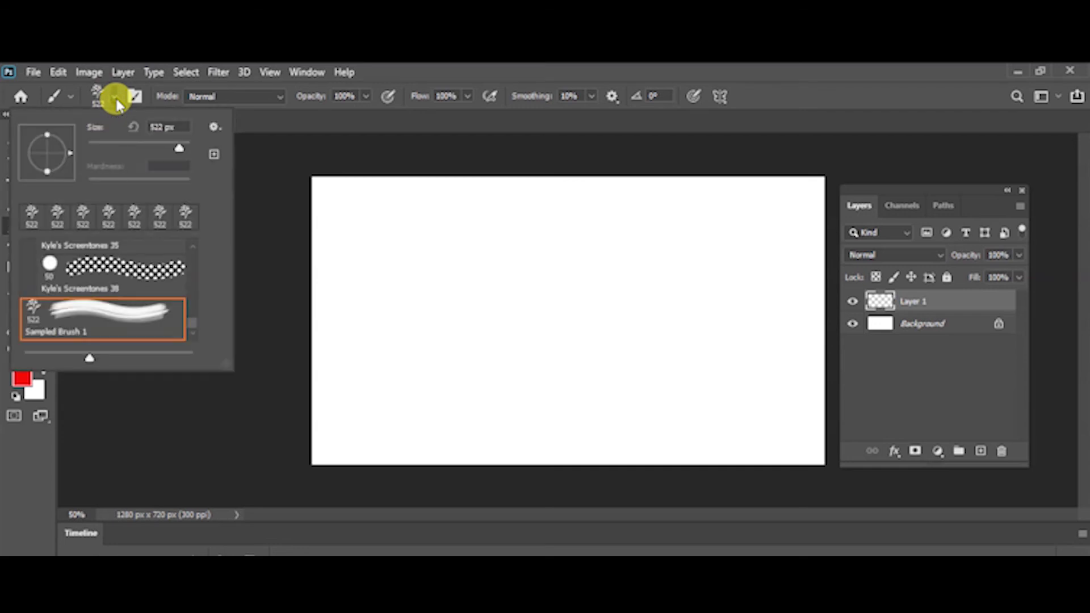
left_click_drag(179, 152, 120, 149)
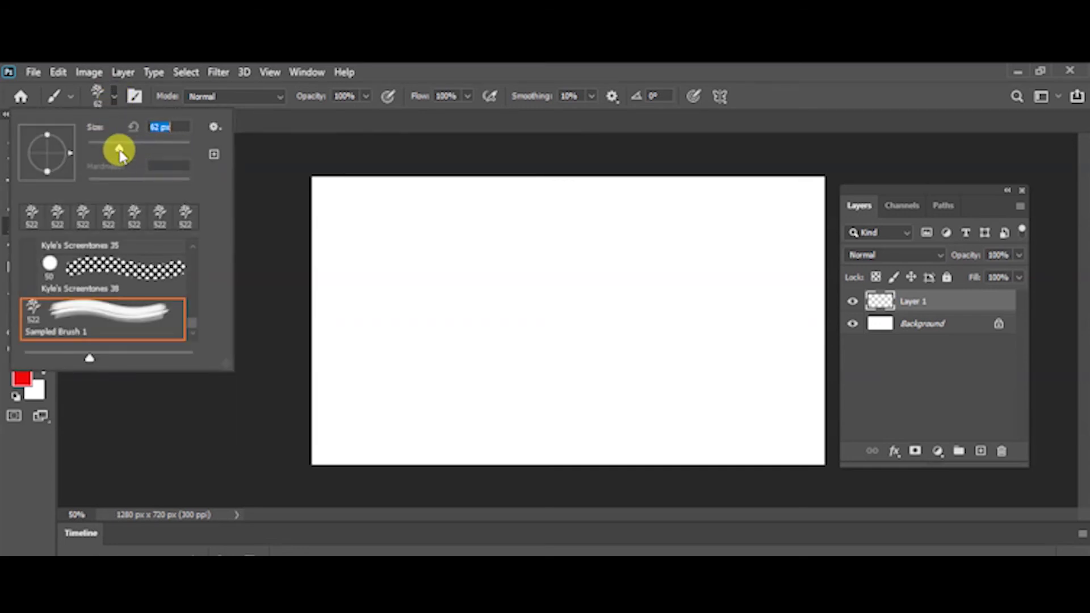
left_click(315, 72)
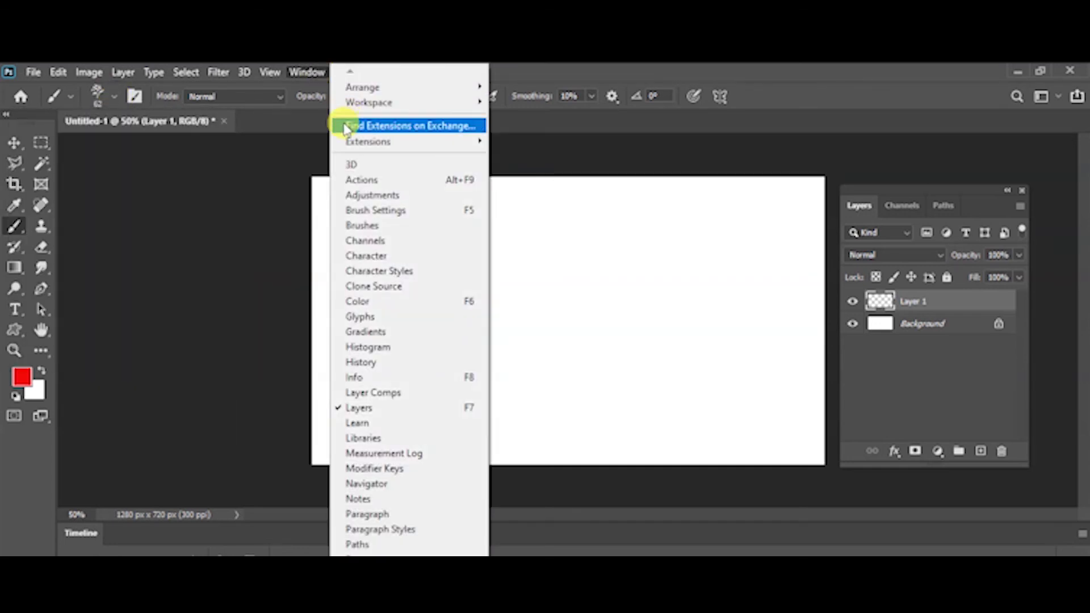
left_click(355, 211)
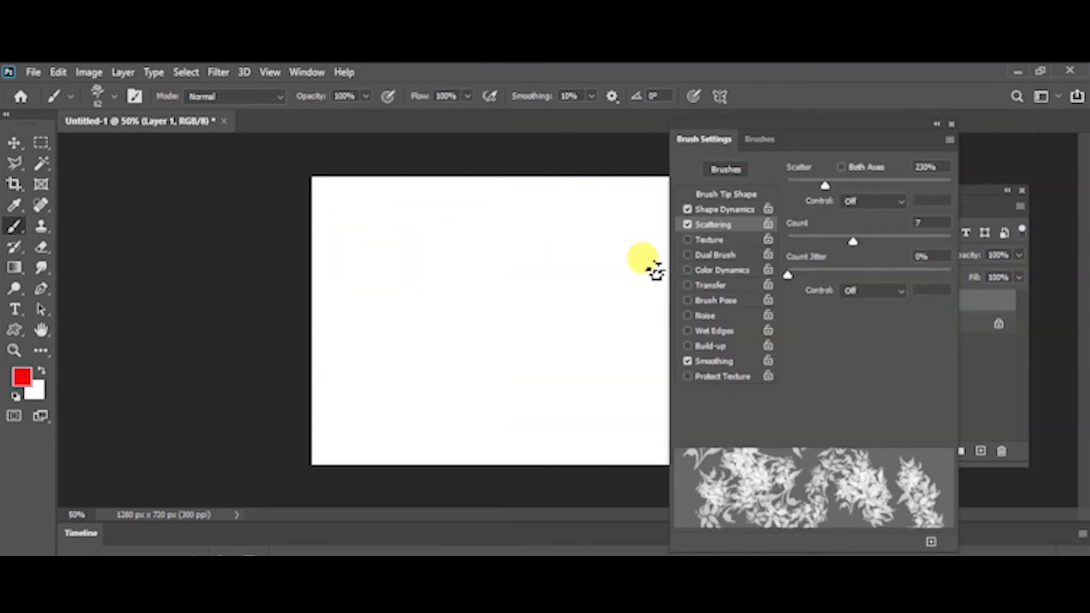
left_click(687, 225)
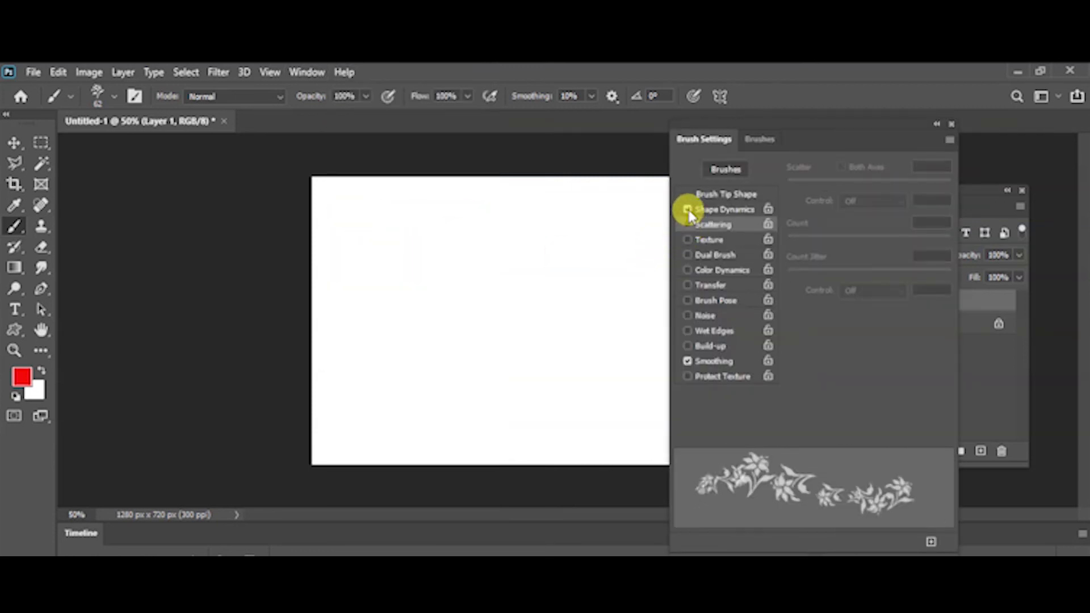
left_click(688, 210)
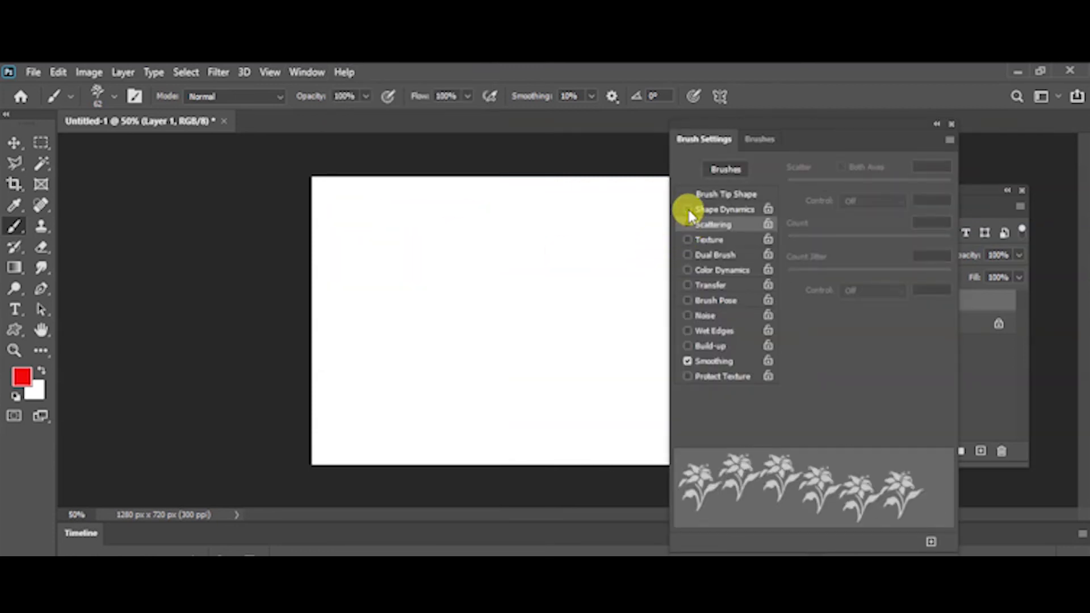
left_click(952, 126)
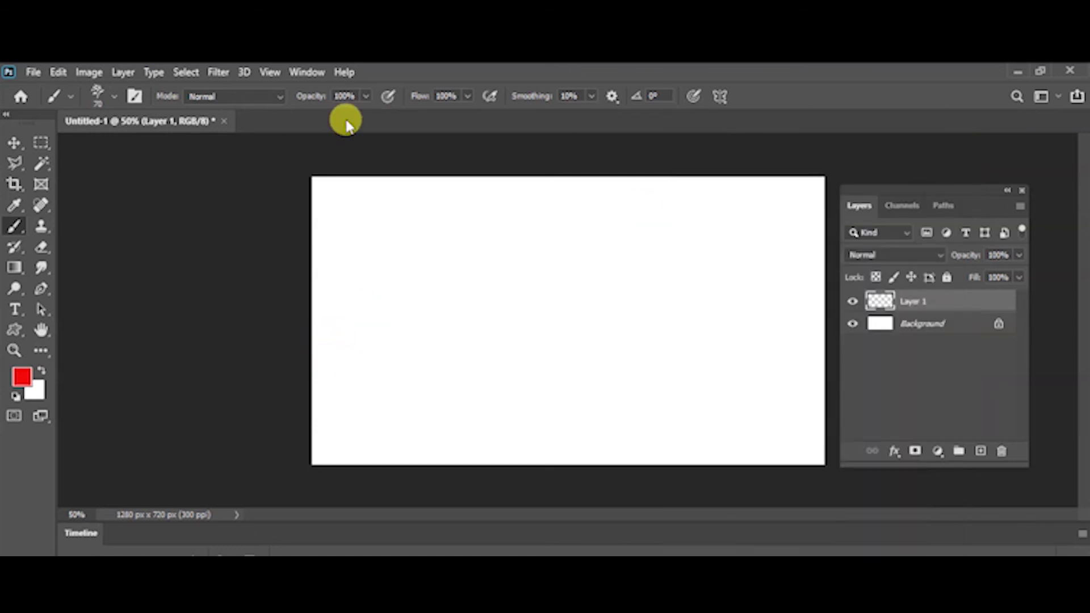
- Set the flower brush size to 171 px and paint a curving chain of red flowers on Layer 1
left_click(115, 97)
left_click_drag(122, 147, 156, 153)
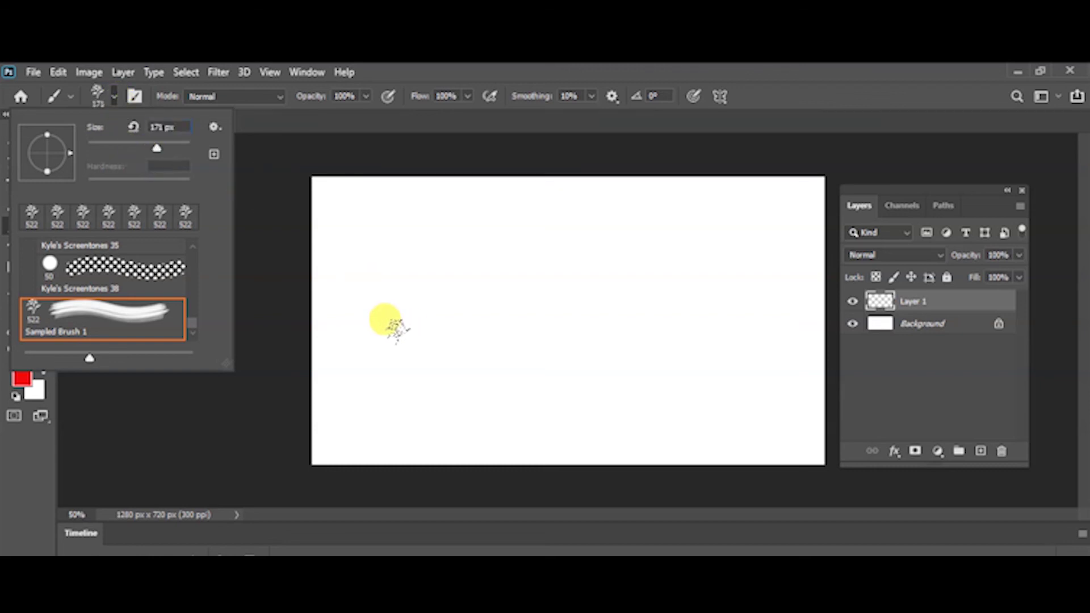
left_click(400, 284)
left_click(461, 277)
left_click_drag(505, 286, 647, 286)
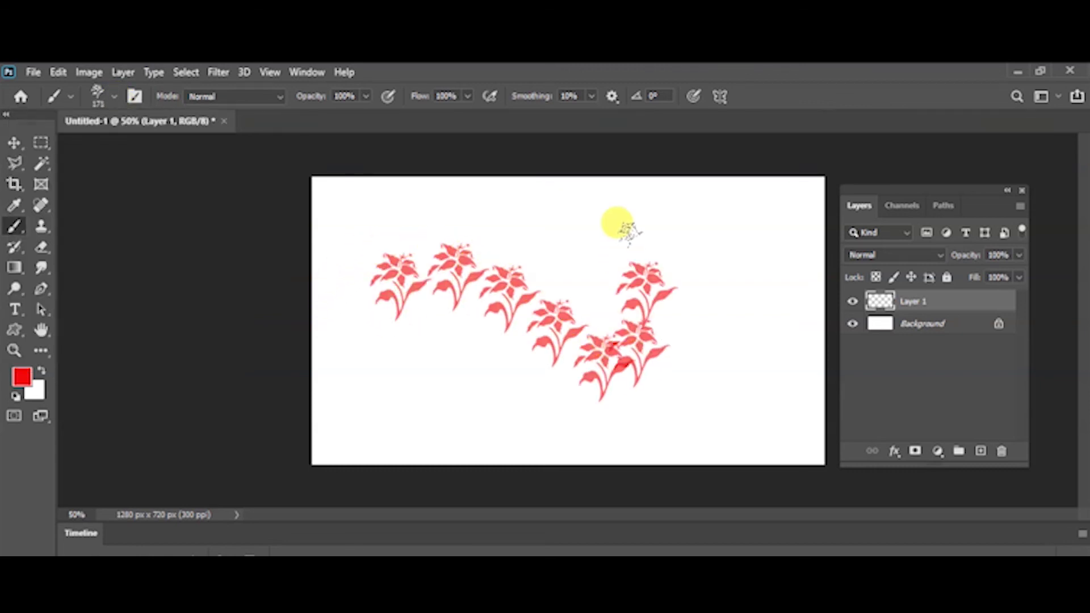